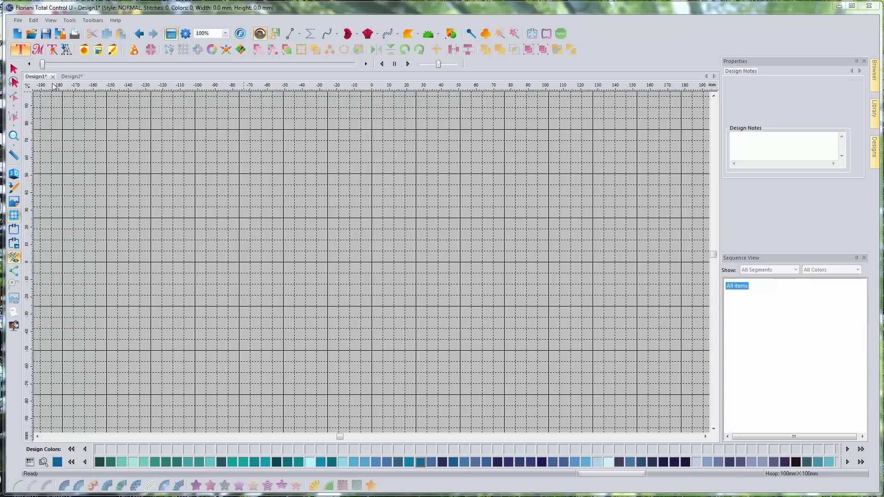
- Return to Design1 after viewing Design2 and place a normal text object near the centre of the workspace
{"action": "left_click", "coordinate": [70, 77]}
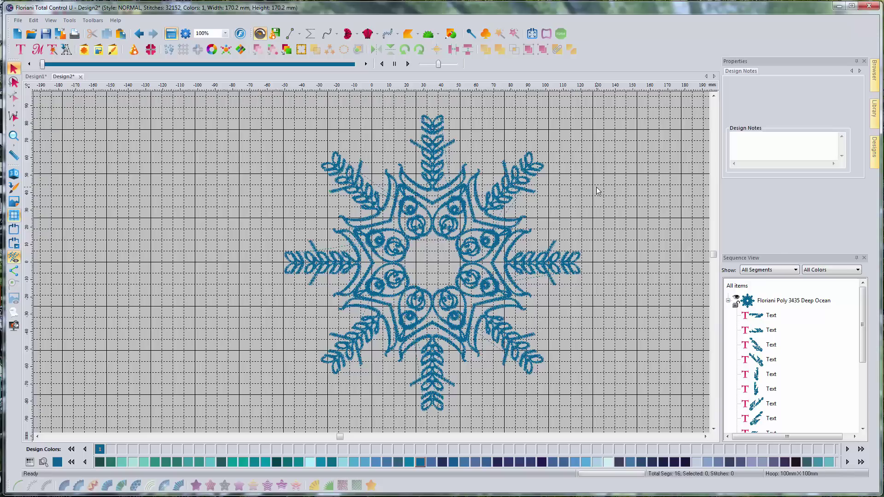
{"action": "left_click", "coordinate": [35, 77]}
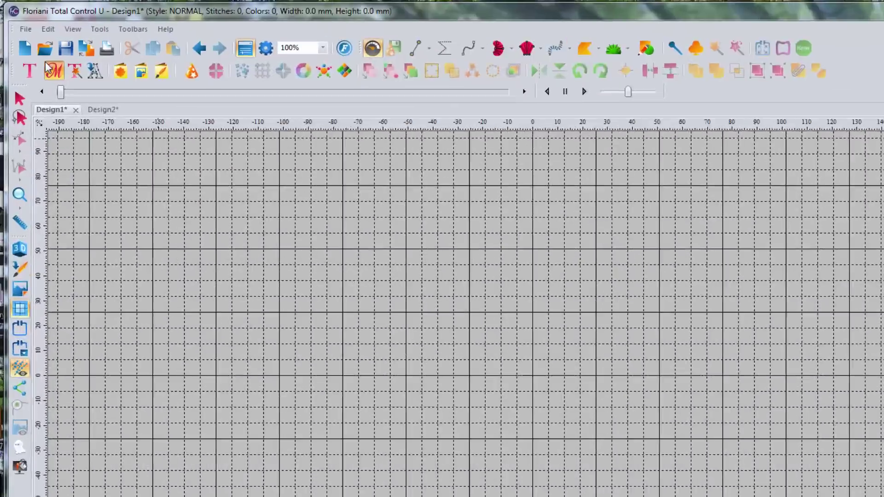
{"action": "left_click", "coordinate": [20, 49]}
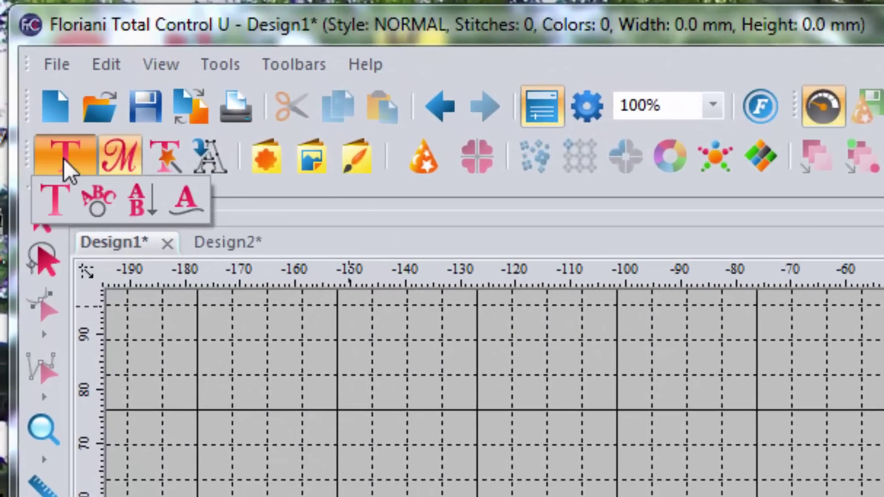
{"action": "left_click", "coordinate": [51, 208]}
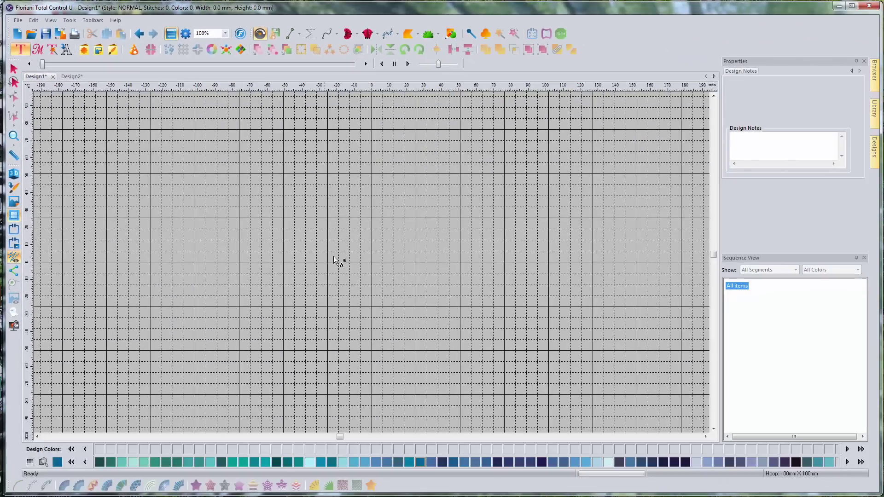
{"action": "left_click", "coordinate": [306, 247]}
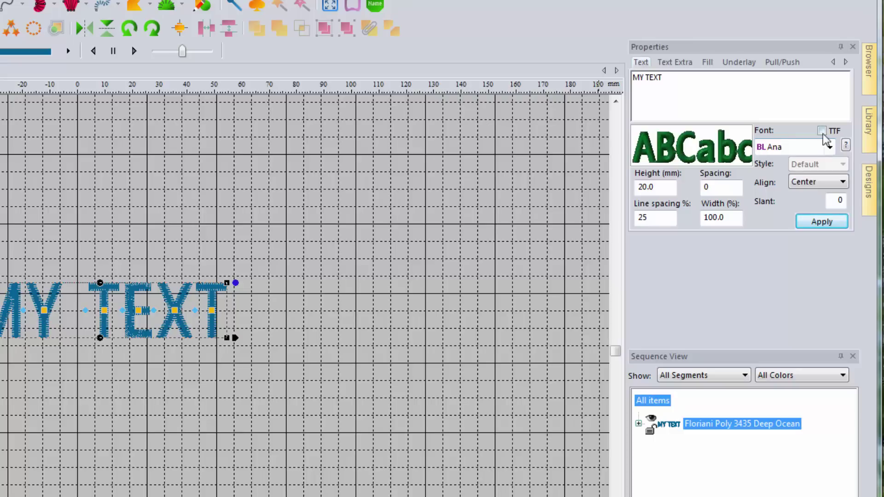
- Preview the available embroidery fonts for the text one after another, from Anniversary through Daniel
{"action": "left_click", "coordinate": [829, 148]}
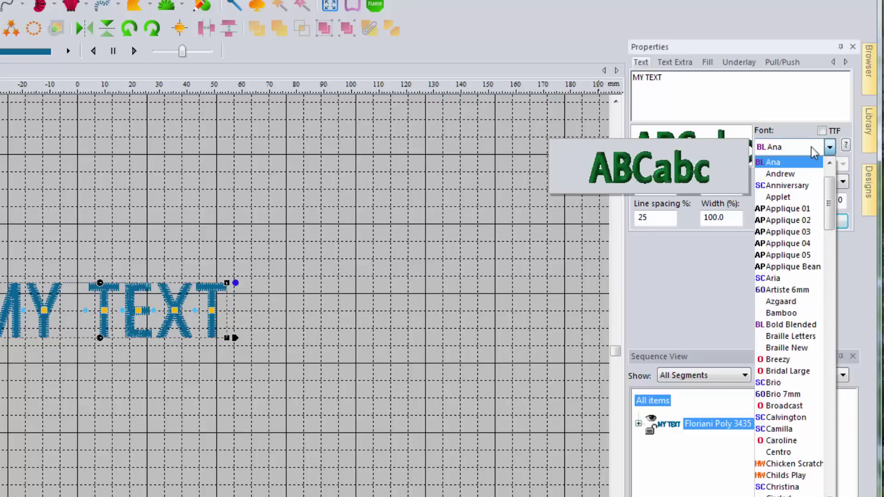
{"action": "left_click", "coordinate": [784, 184]}
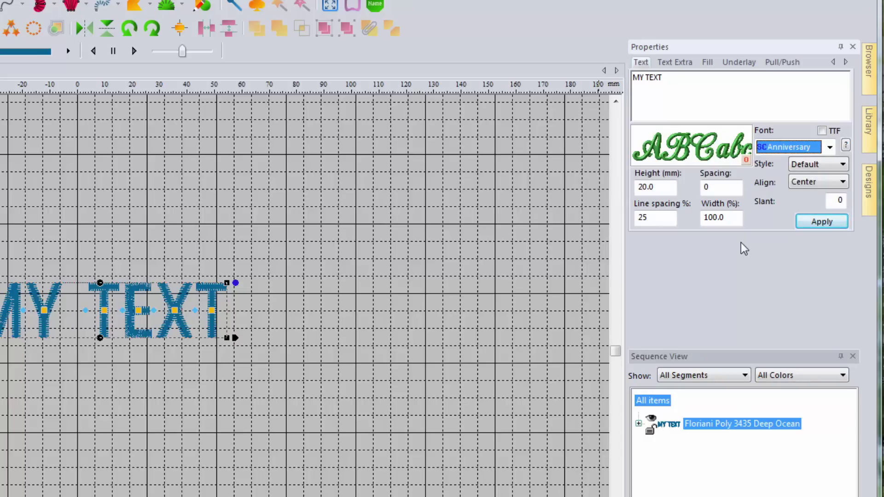
{"action": "key", "text": "Down"}
{"action": "key", "text": "Down"}
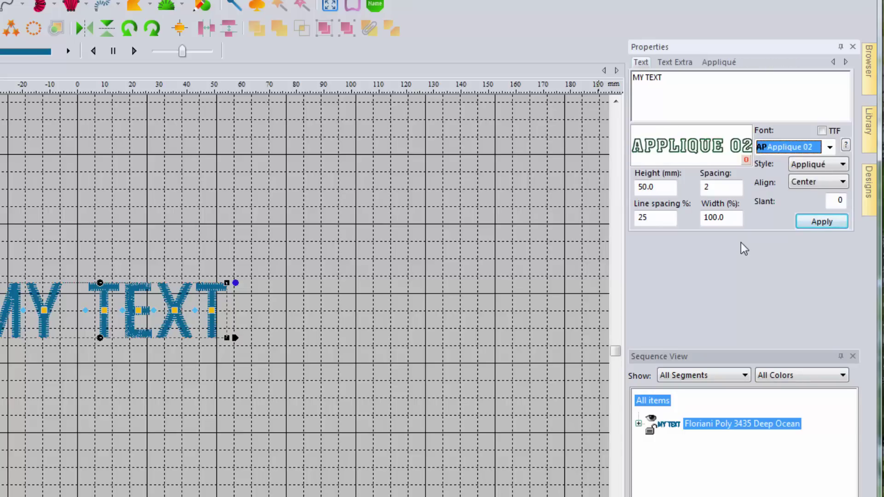
{"action": "key", "text": "Down"}
{"action": "key", "text": "Down"}
{"action": "key", "text": "Down"}
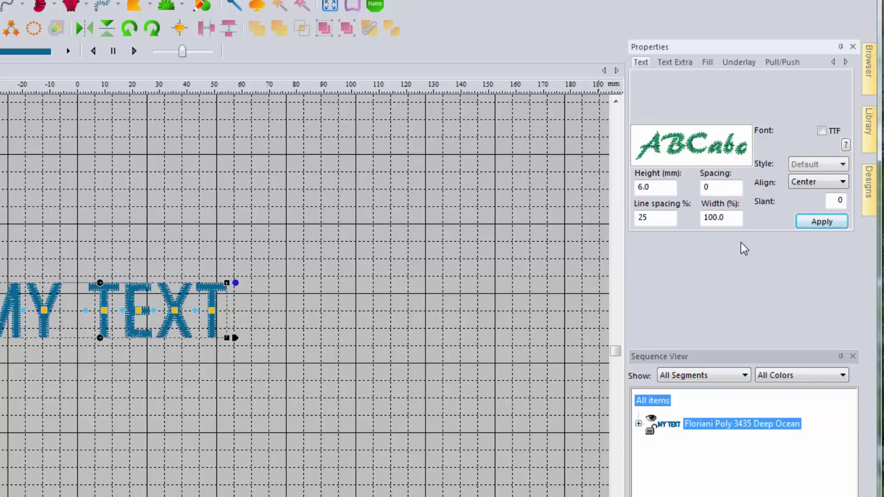
{"action": "key", "text": "Down"}
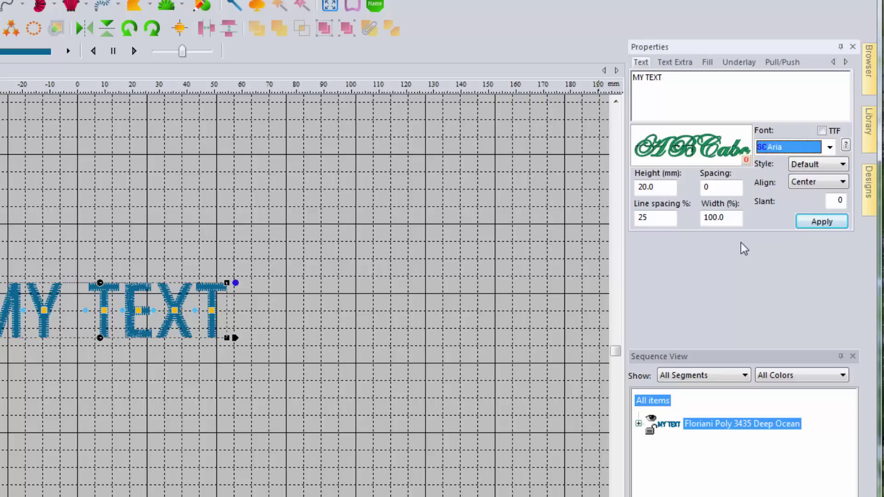
{"action": "key", "text": "Down"}
{"action": "key", "text": "Down"}
{"action": "key", "text": "Down"}
{"action": "key", "text": "Down"}
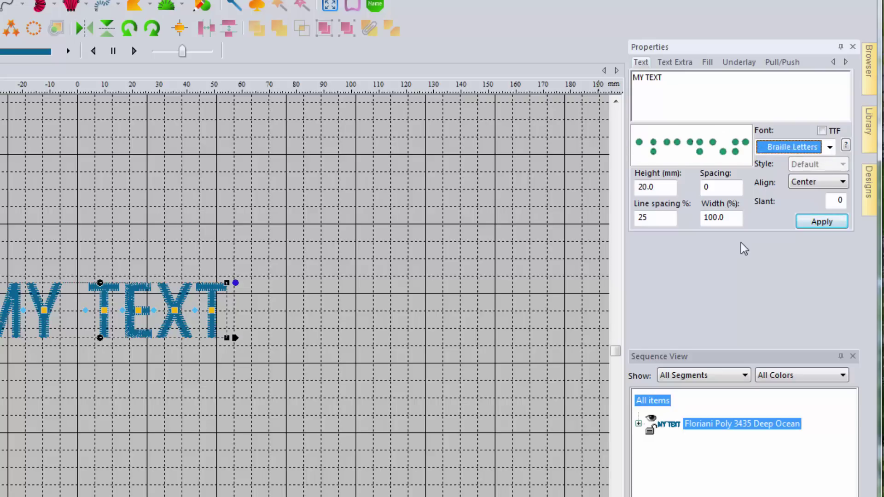
{"action": "key", "text": "Down"}
{"action": "key", "text": "Down"}
{"action": "key", "text": "Down"}
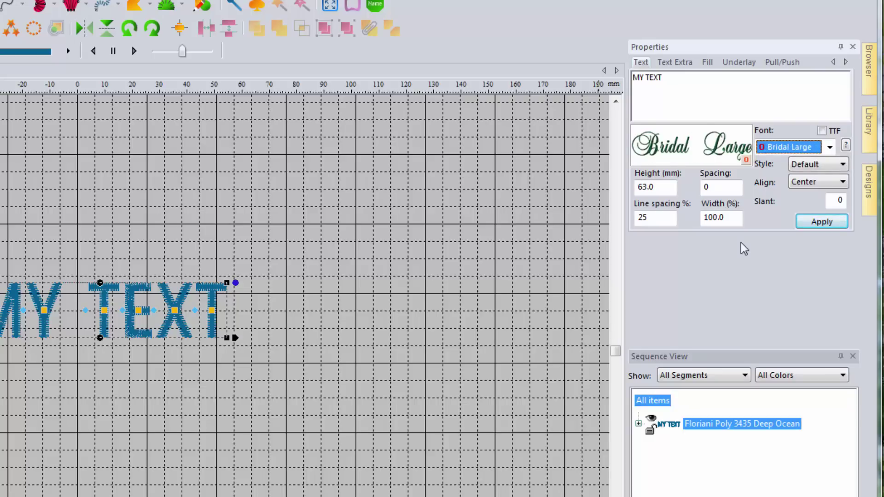
{"action": "key", "text": "Down"}
{"action": "key", "text": "Down"}
{"action": "key", "text": "Down"}
{"action": "key", "text": "Down"}
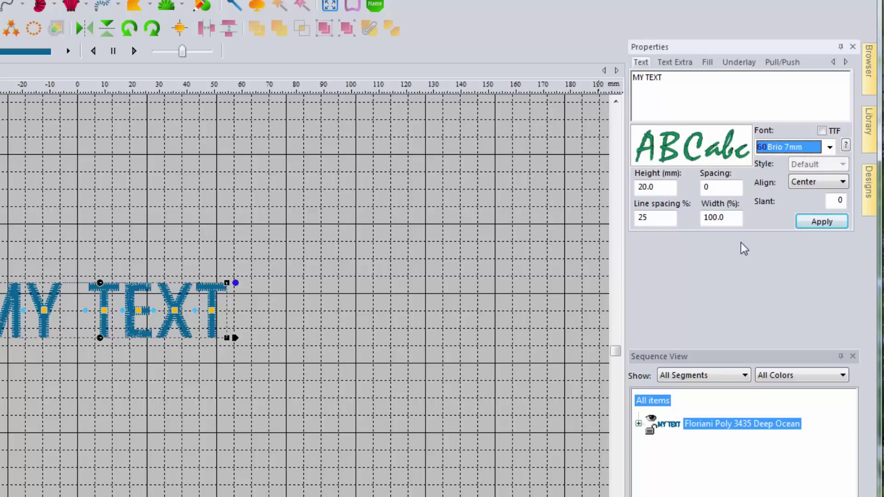
{"action": "key", "text": "Down"}
{"action": "key", "text": "Down"}
{"action": "key", "text": "Down"}
{"action": "key", "text": "Down"}
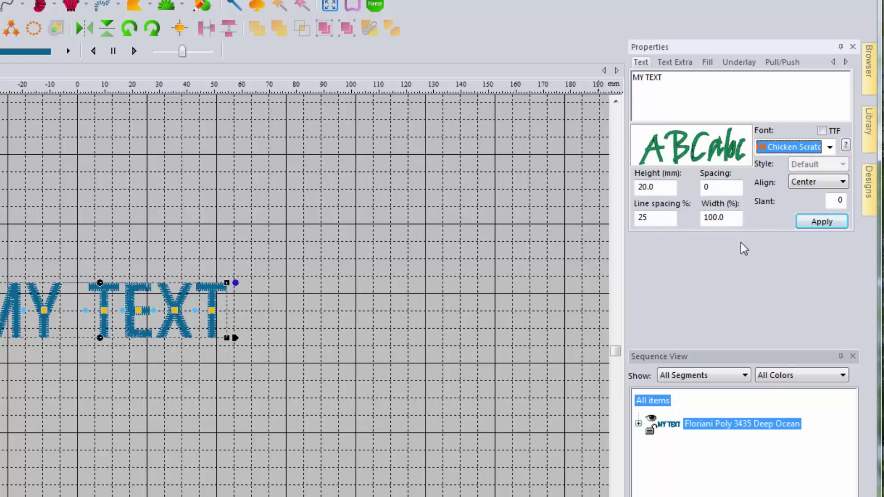
{"action": "key", "text": "Down"}
{"action": "key", "text": "Down"}
{"action": "key", "text": "Down"}
{"action": "key", "text": "Down"}
{"action": "key", "text": "Down"}
{"action": "key", "text": "Down"}
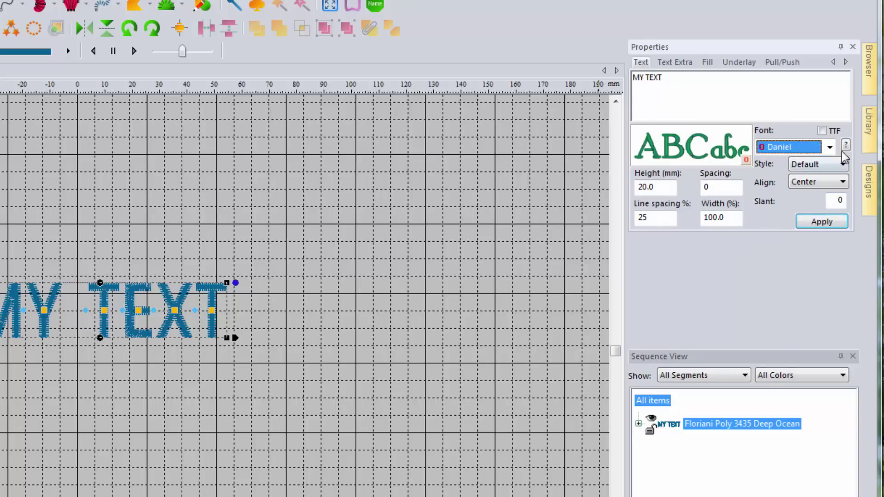
- Choose Montcalm as the font for the text object
{"action": "left_click", "coordinate": [829, 147]}
{"action": "left_click_drag", "start_coordinate": [828, 269], "coordinate": [838, 344]}
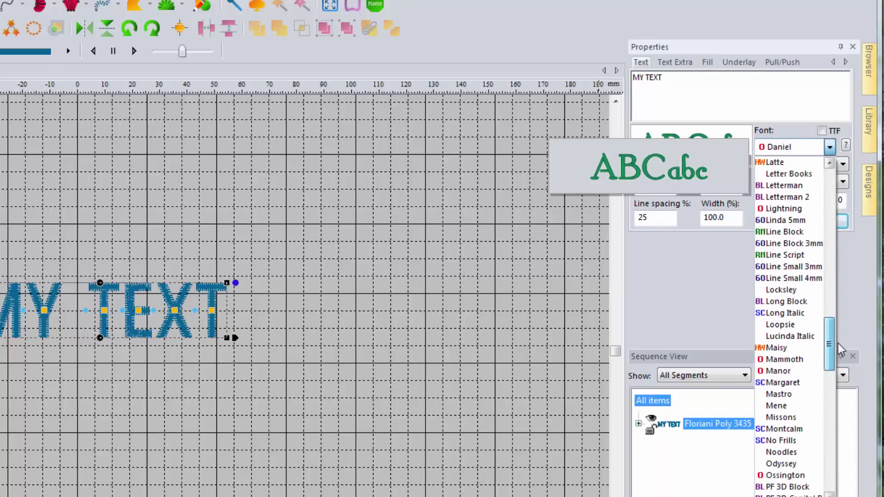
{"action": "left_click", "coordinate": [788, 430]}
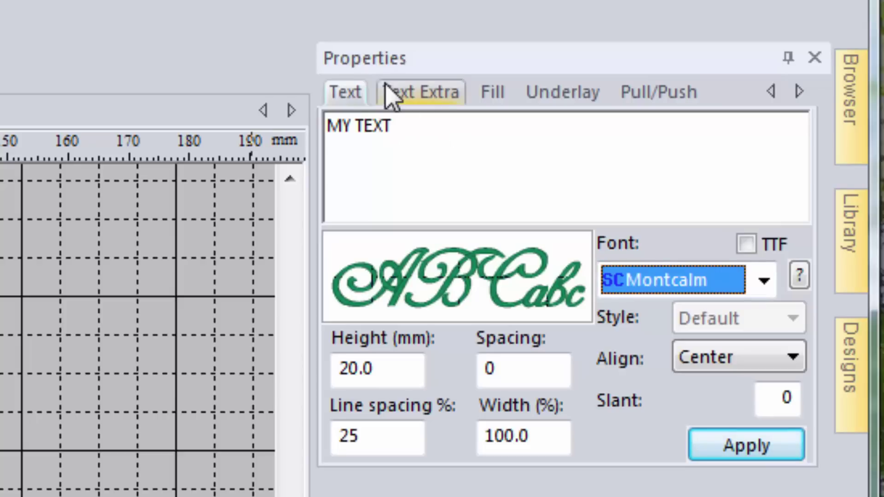
- Replace the placeholder text with "Meadow" and apply the text properties
{"action": "left_click", "coordinate": [420, 132]}
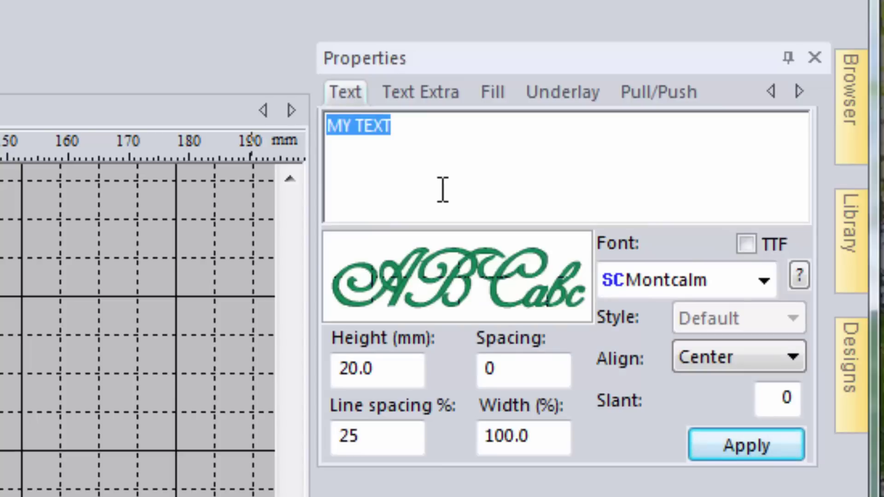
{"action": "type", "text": "M"}
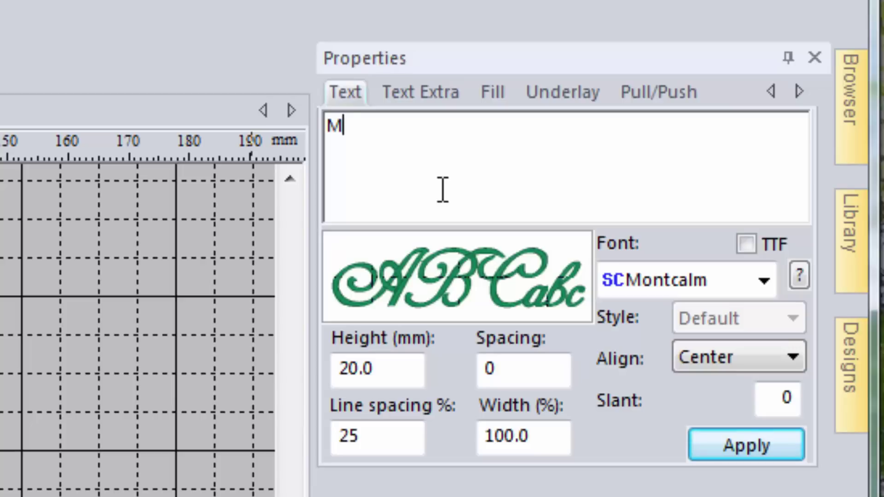
{"action": "type", "text": "eadow"}
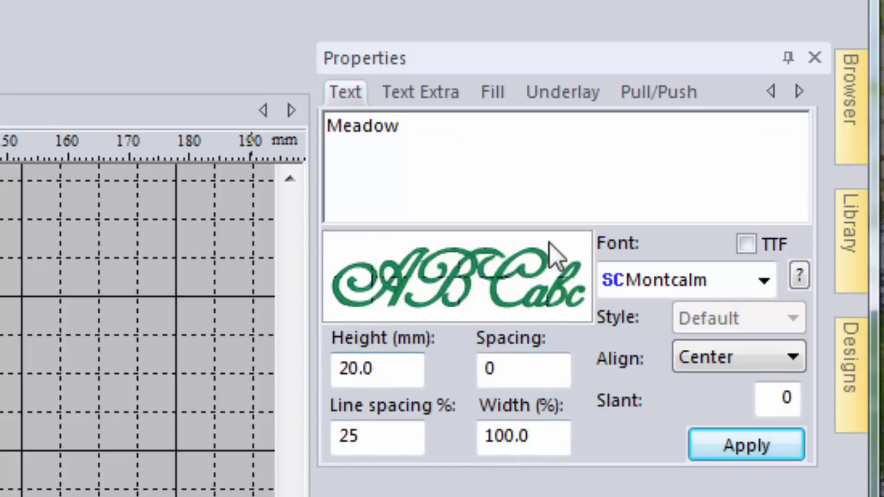
{"action": "left_click", "coordinate": [746, 445]}
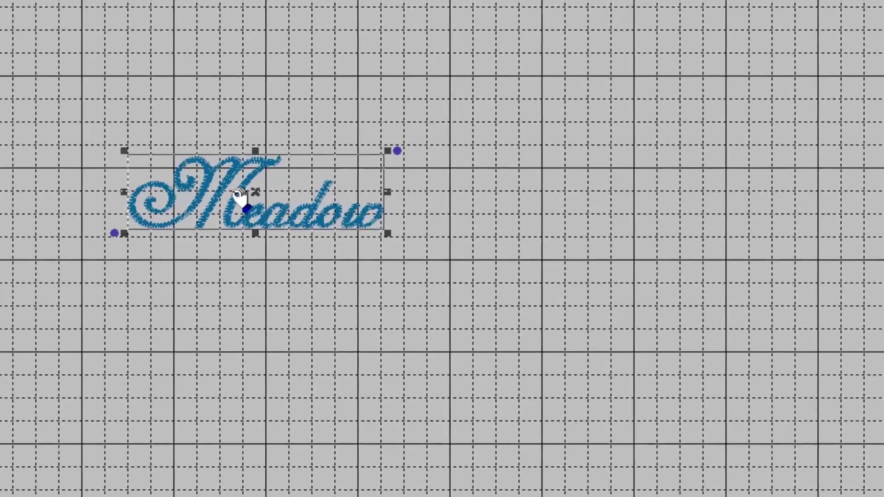
- Copy and paste the Meadow text in place, and flip the duplicate vertically
{"action": "right_click", "coordinate": [358, 230]}
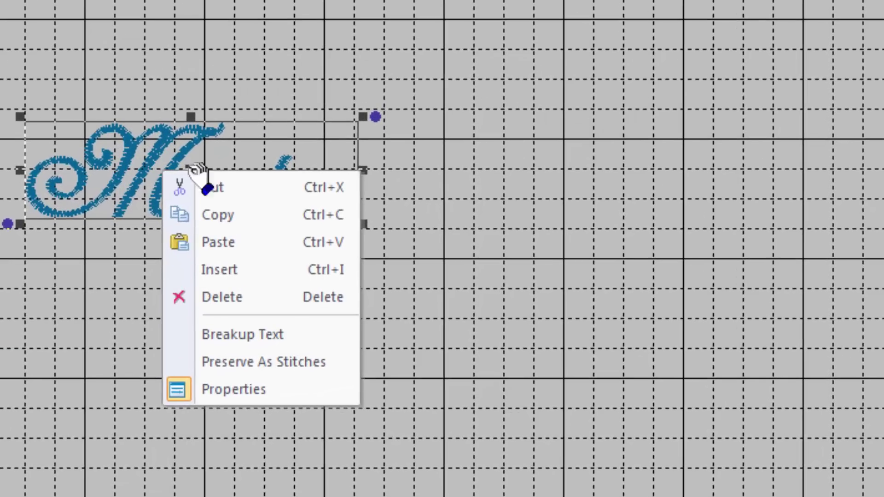
{"action": "left_click", "coordinate": [228, 203]}
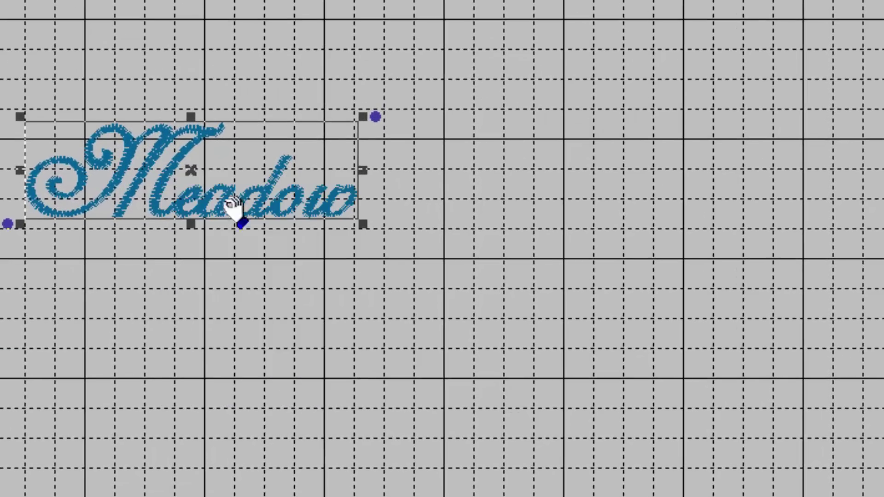
{"action": "right_click", "coordinate": [168, 177]}
{"action": "left_click", "coordinate": [240, 248]}
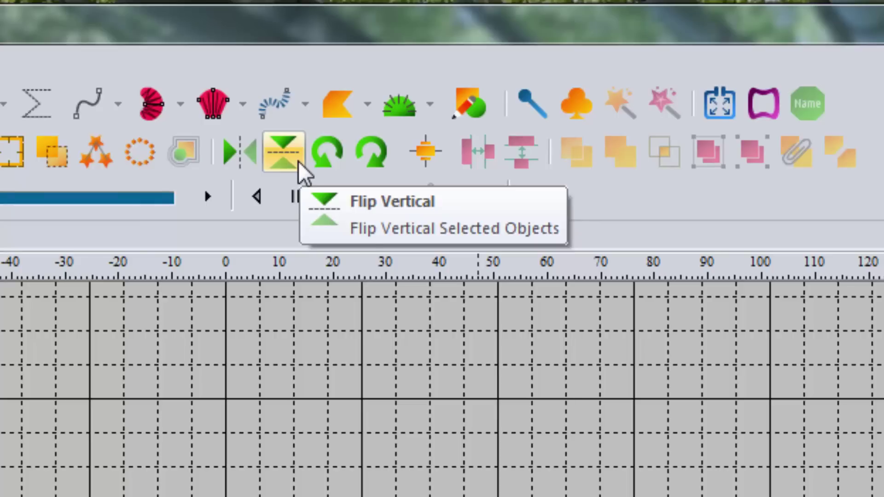
{"action": "left_click", "coordinate": [298, 161]}
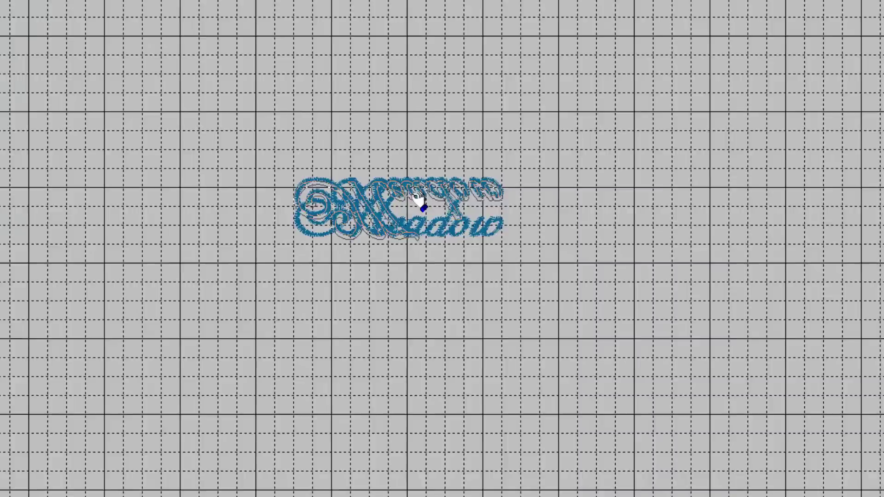
- Move the flipped Meadow copy directly below the original so it forms a mirror image, and deselect it
{"action": "left_click_drag", "start_coordinate": [379, 222], "coordinate": [384, 259]}
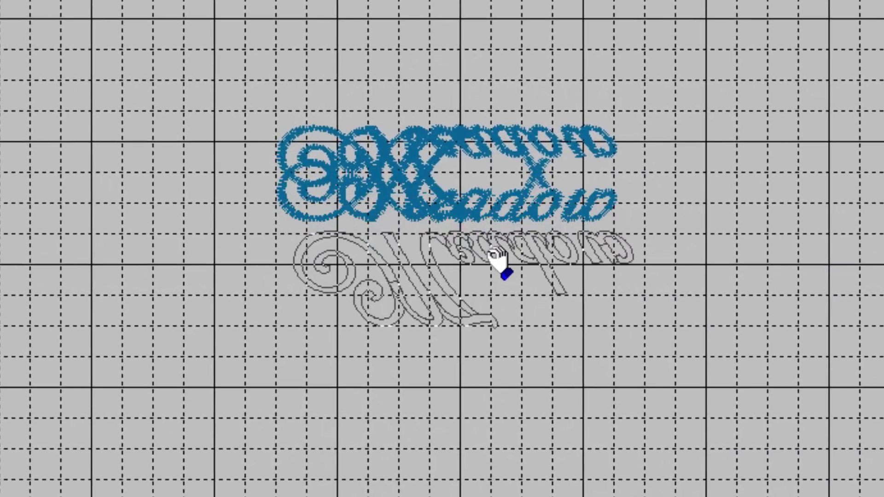
{"action": "left_click_drag", "start_coordinate": [495, 257], "coordinate": [483, 249]}
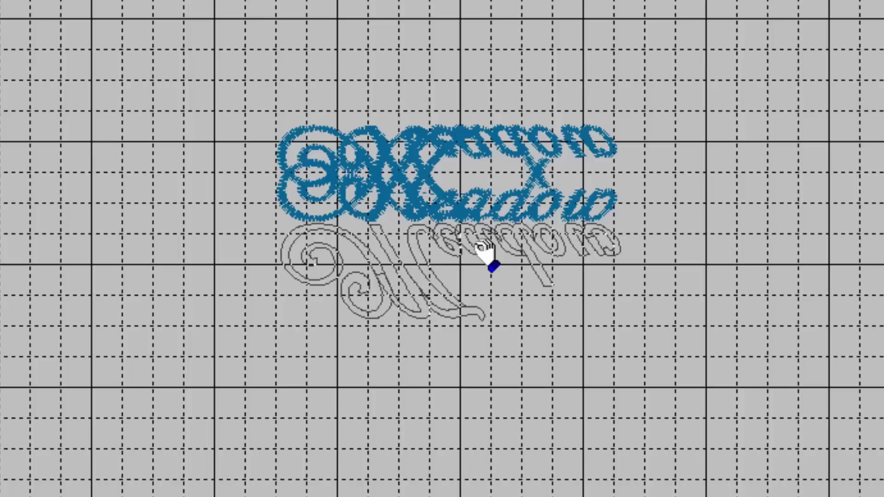
{"action": "left_click_drag", "start_coordinate": [483, 250], "coordinate": [484, 249]}
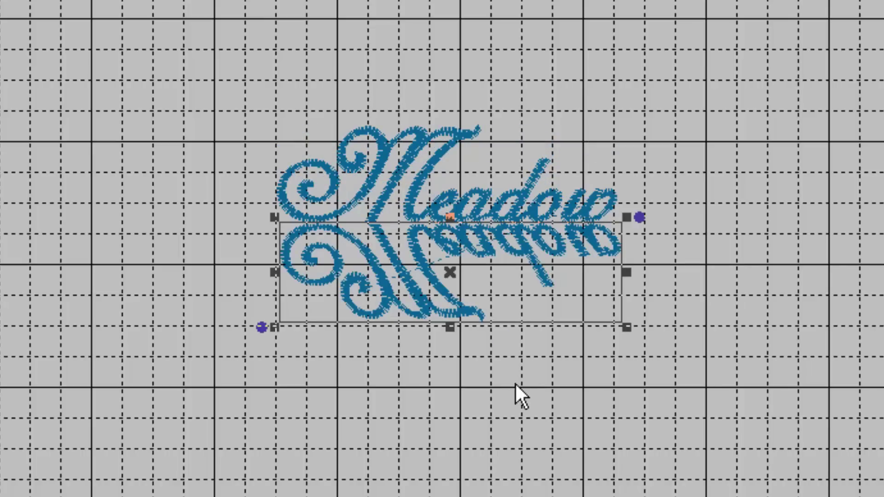
{"action": "left_click", "coordinate": [671, 361]}
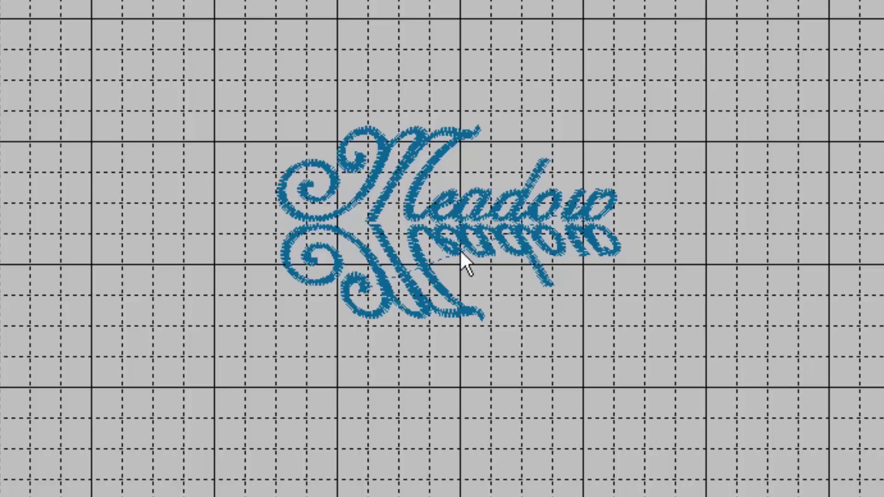
- Shift the flipped copy slightly upward so its stitches touch the baseline of the original Meadow text
{"action": "left_click", "coordinate": [480, 253]}
{"action": "left_click_drag", "start_coordinate": [479, 252], "coordinate": [502, 256]}
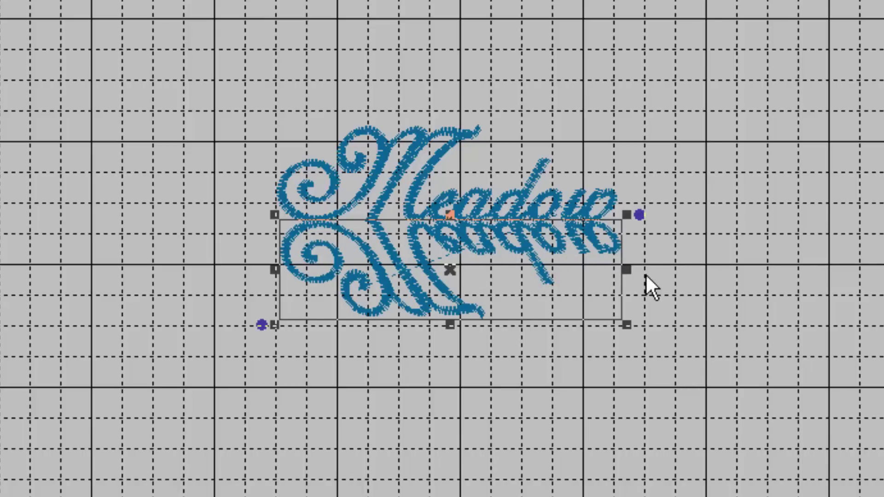
{"action": "left_click", "coordinate": [763, 300]}
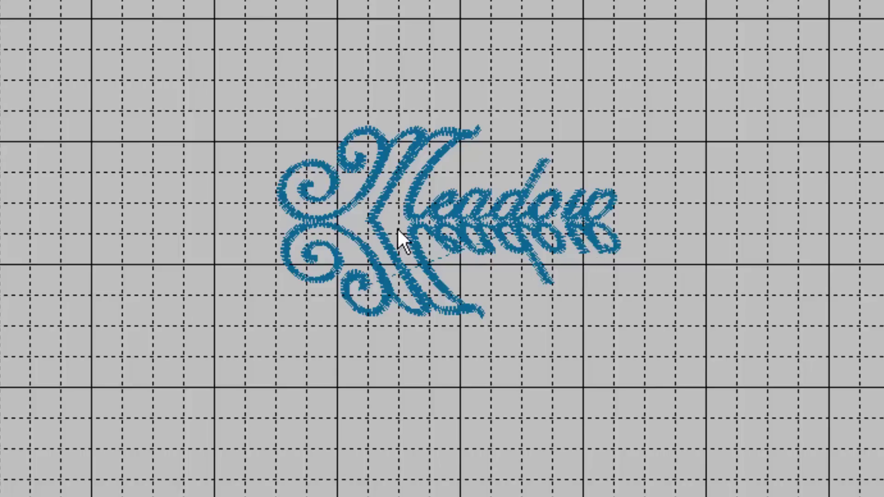
- Left-align the original Meadow text and its flipped copy with each other, and deselect them
{"action": "scroll", "coordinate": [501, 219], "scroll_direction": "up", "scroll_amount": 5}
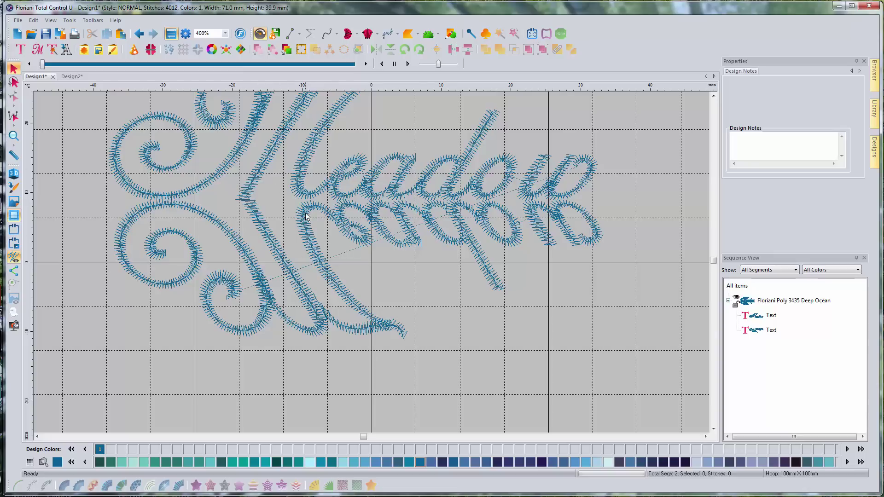
{"action": "scroll", "coordinate": [306, 216], "scroll_direction": "down", "scroll_amount": 1}
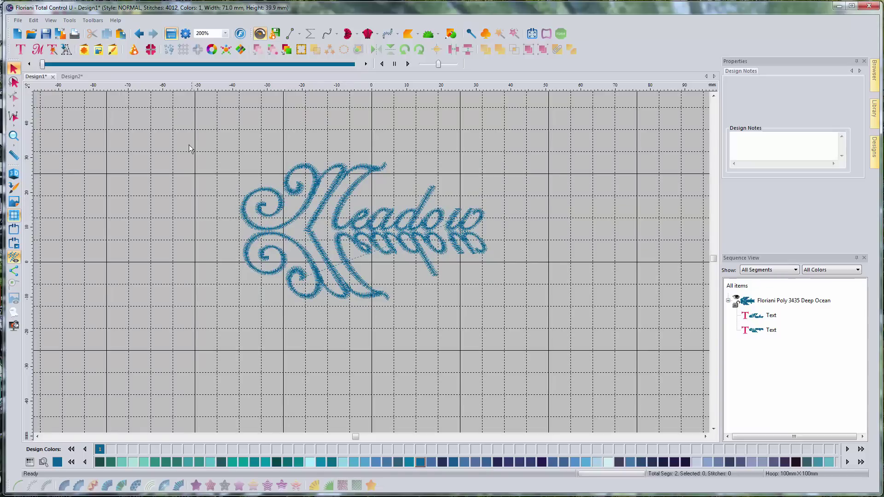
{"action": "left_click_drag", "start_coordinate": [186, 109], "coordinate": [586, 352]}
{"action": "left_click", "coordinate": [538, 283]}
{"action": "key", "text": "ctrl+a"}
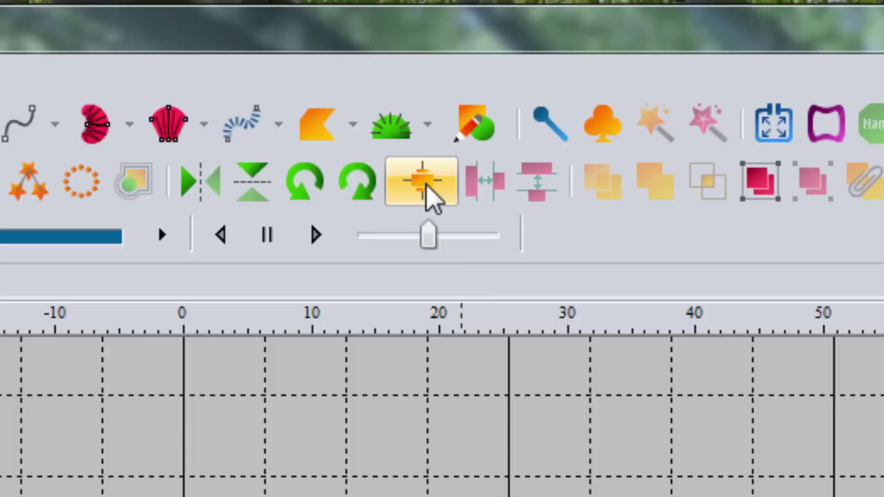
{"action": "left_click", "coordinate": [429, 195]}
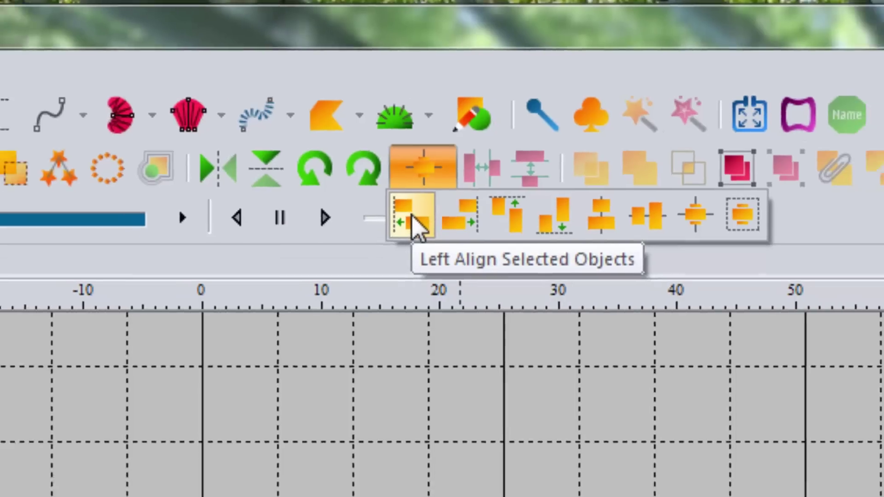
{"action": "left_click", "coordinate": [410, 235]}
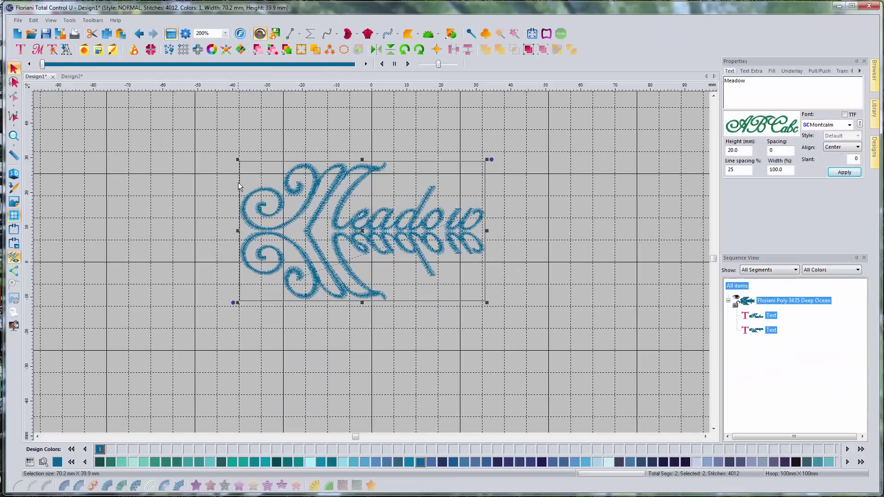
{"action": "left_click", "coordinate": [523, 214]}
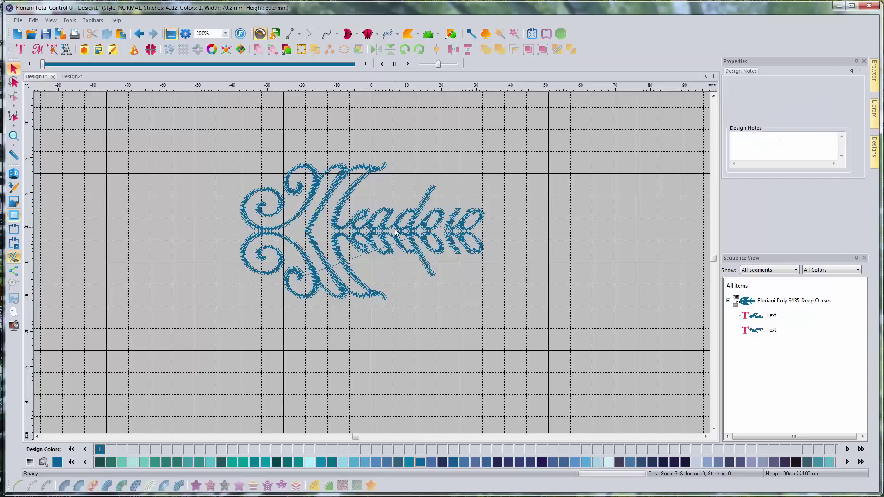
- Apply a circle template to both Meadow pieces with 8 objects and a design angle of 180, updating the preview
{"action": "scroll", "coordinate": [368, 233], "scroll_direction": "down", "scroll_amount": 2}
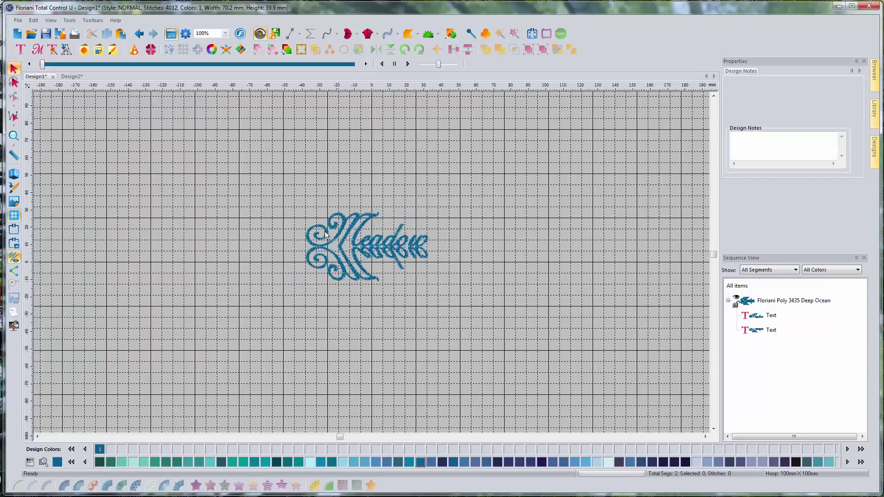
{"action": "left_click_drag", "start_coordinate": [276, 174], "coordinate": [492, 306]}
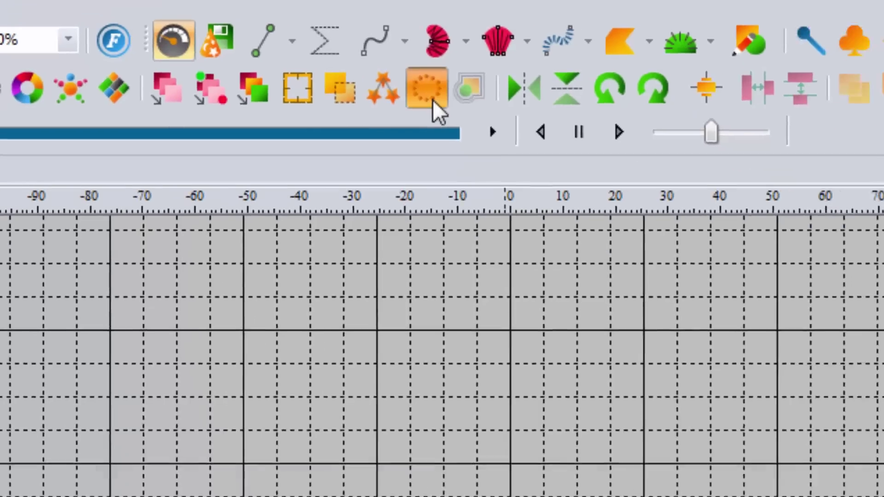
{"action": "left_click", "coordinate": [488, 178]}
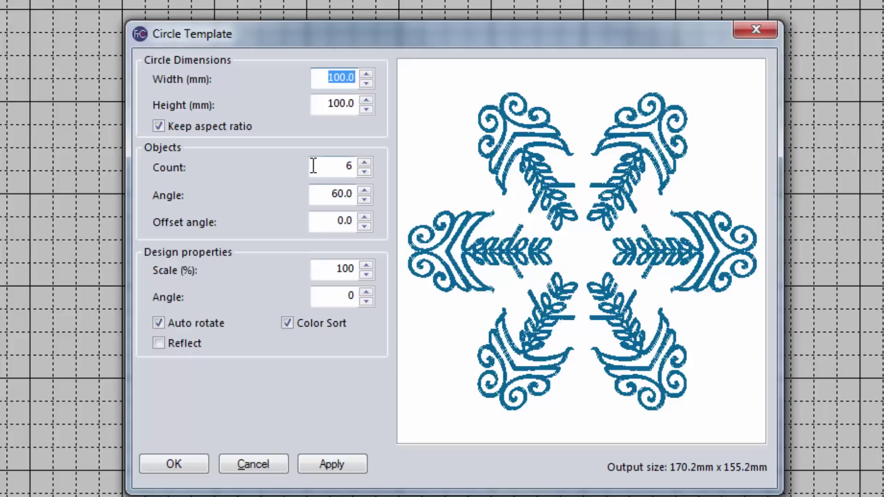
{"action": "left_click_drag", "start_coordinate": [328, 166], "coordinate": [374, 167]}
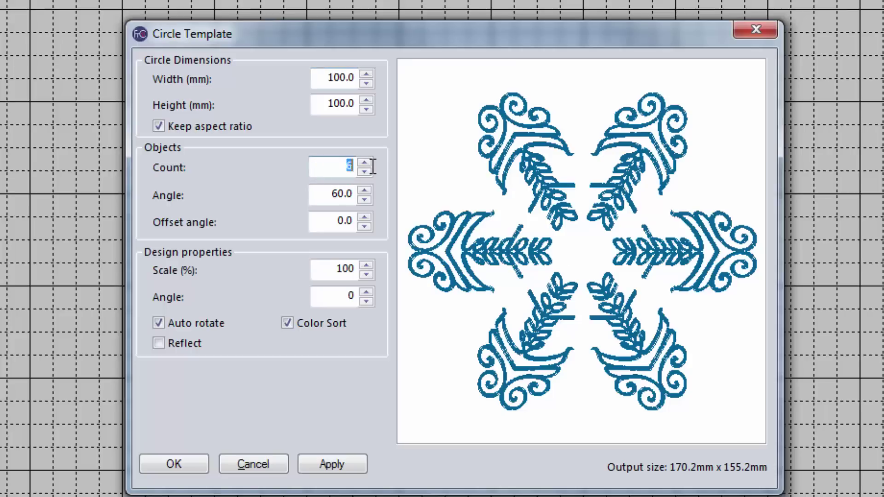
{"action": "type", "text": "8"}
{"action": "double_click", "coordinate": [354, 296]}
{"action": "type", "text": "180"}
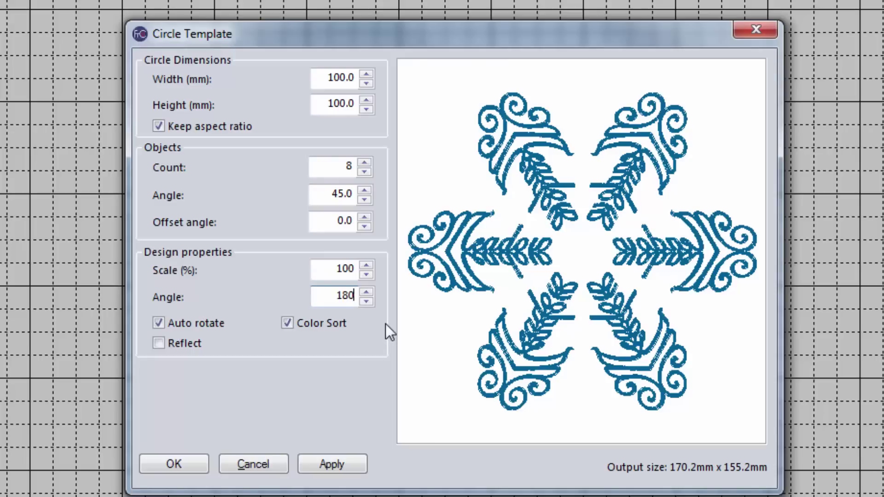
{"action": "left_click", "coordinate": [332, 465]}
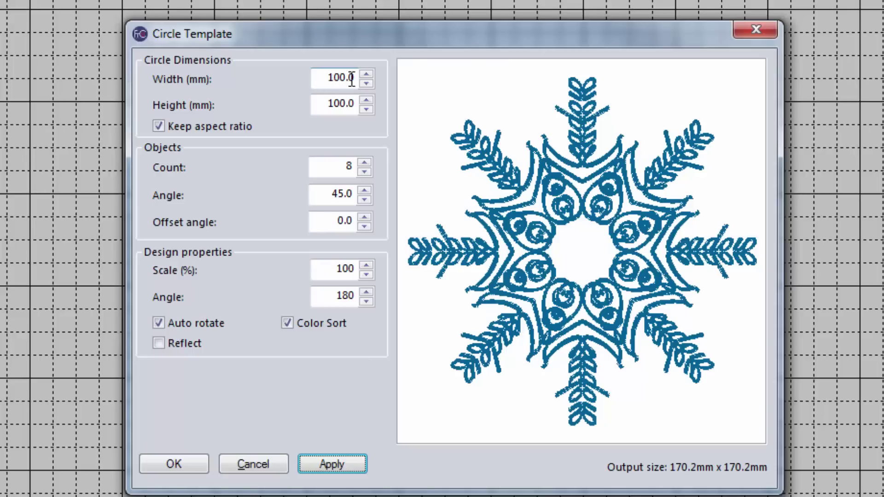
- Try a circle width of 80 mm in the template preview, and set the width back to 100 mm
{"action": "left_click_drag", "start_coordinate": [326, 78], "coordinate": [407, 79]}
{"action": "type", "text": "80"}
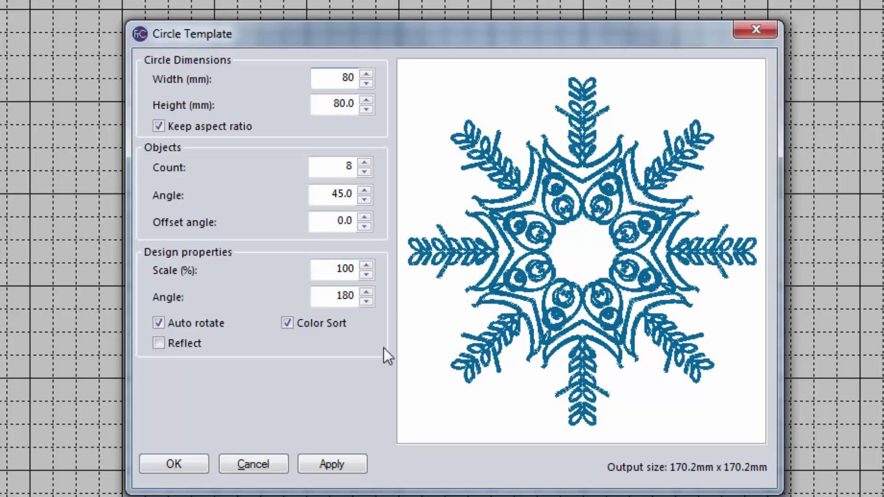
{"action": "left_click", "coordinate": [347, 464]}
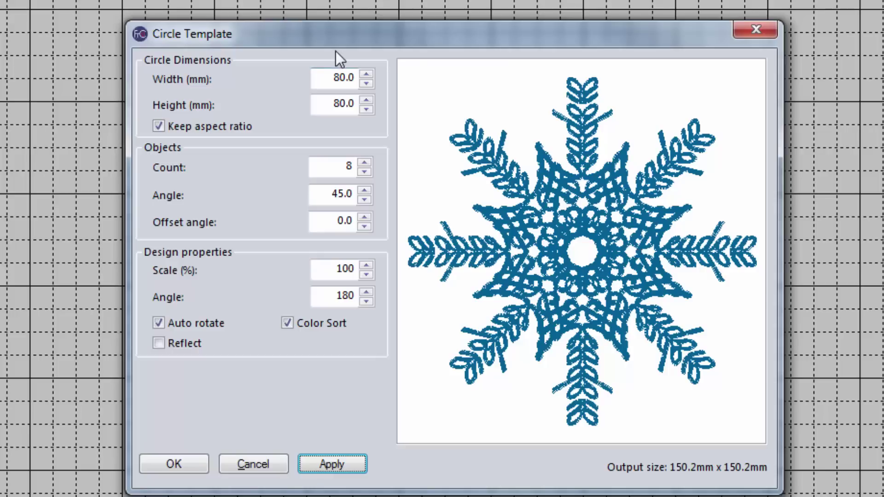
{"action": "double_click", "coordinate": [339, 77]}
{"action": "type", "text": "100"}
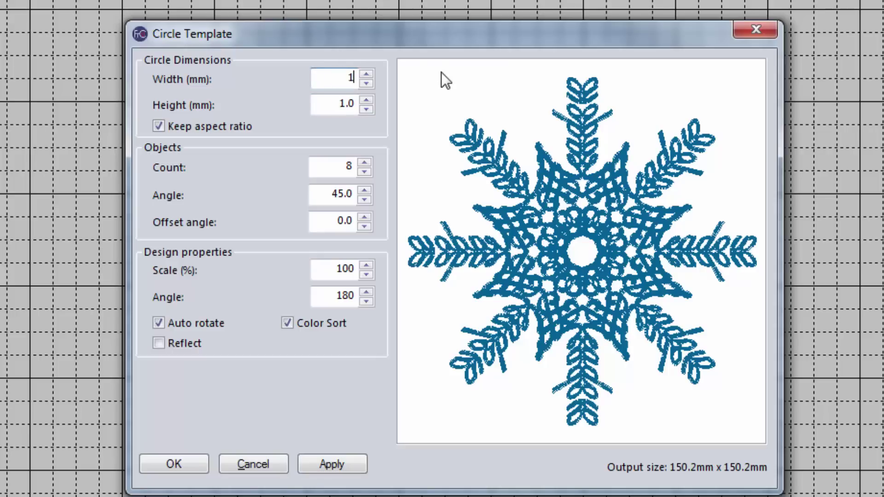
{"action": "left_click", "coordinate": [336, 472]}
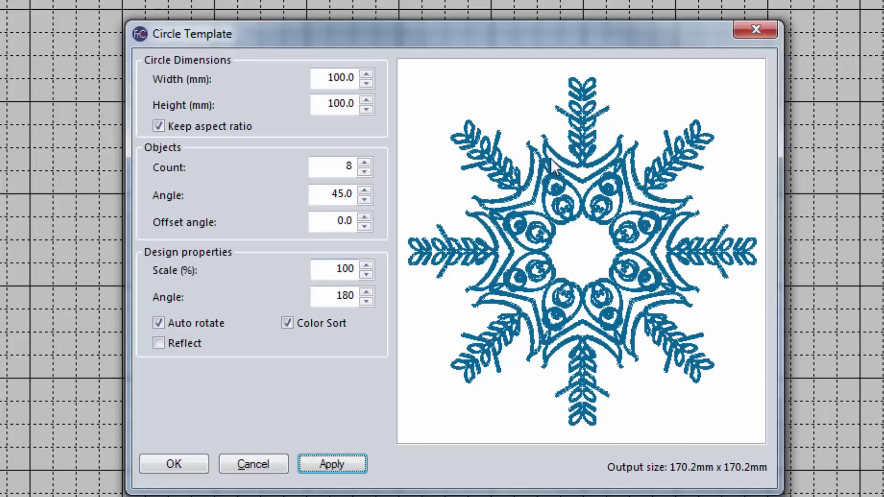
- Set the circle template's design scale to 85% and generate the snowflake
{"action": "double_click", "coordinate": [333, 271]}
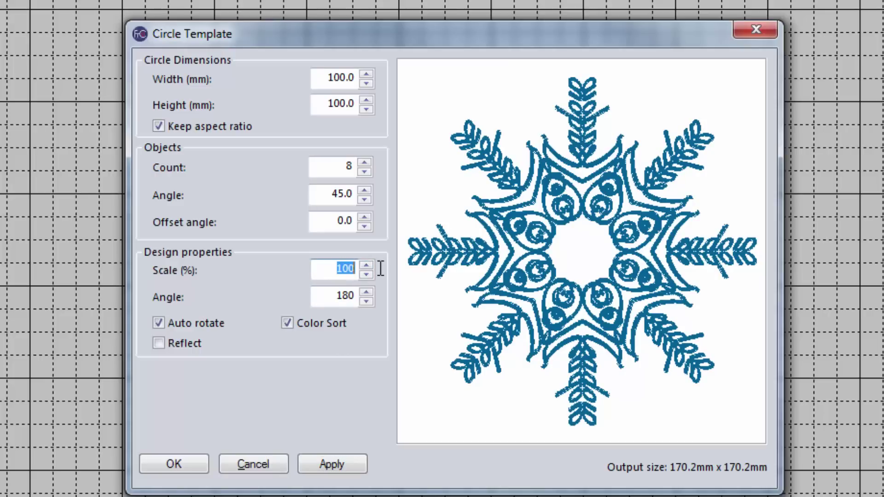
{"action": "type", "text": "85"}
{"action": "left_click", "coordinate": [354, 469]}
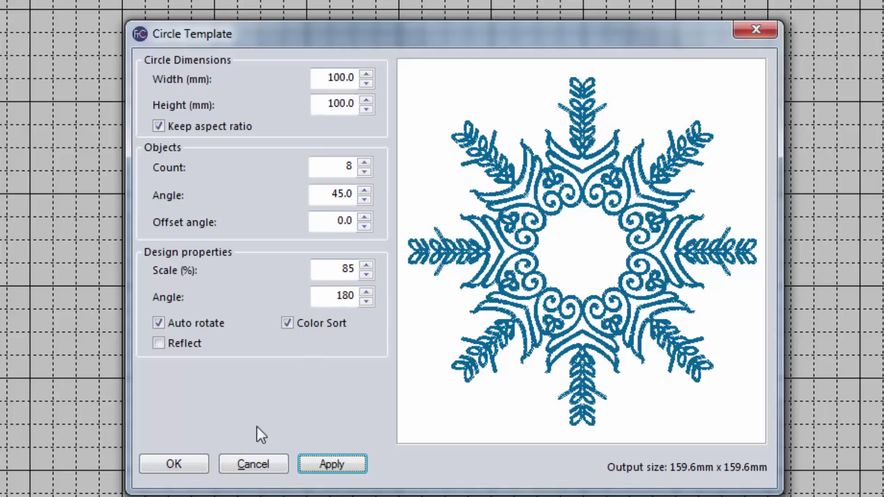
{"action": "left_click", "coordinate": [159, 469]}
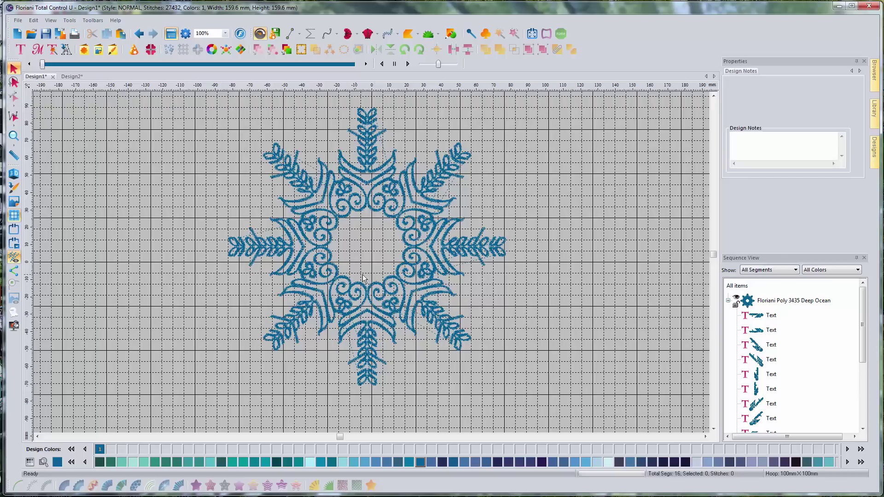
- Delete the whole snowflake and place a new normal text object near the centre of the empty design
{"action": "key", "text": "ctrl+a"}
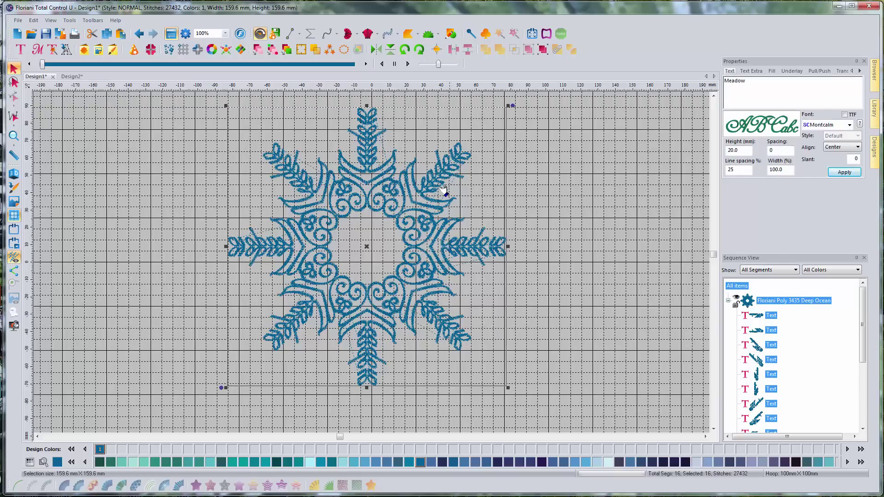
{"action": "key", "text": "Delete"}
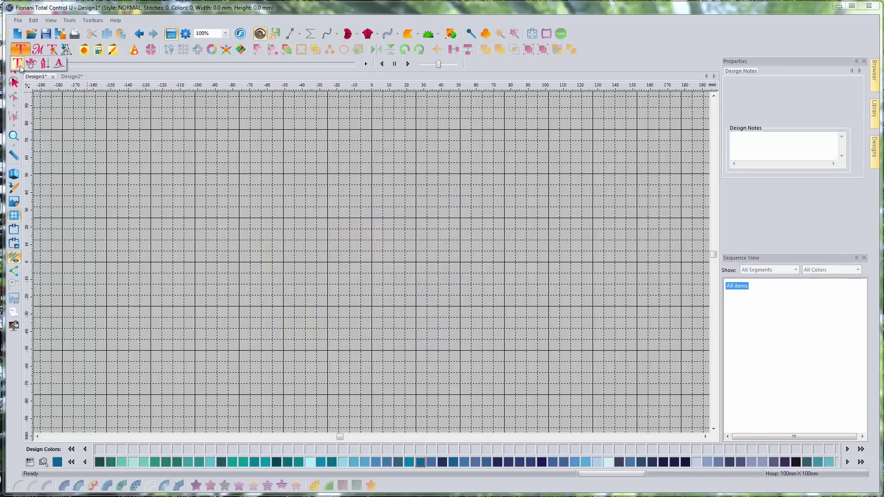
{"action": "left_click", "coordinate": [21, 65]}
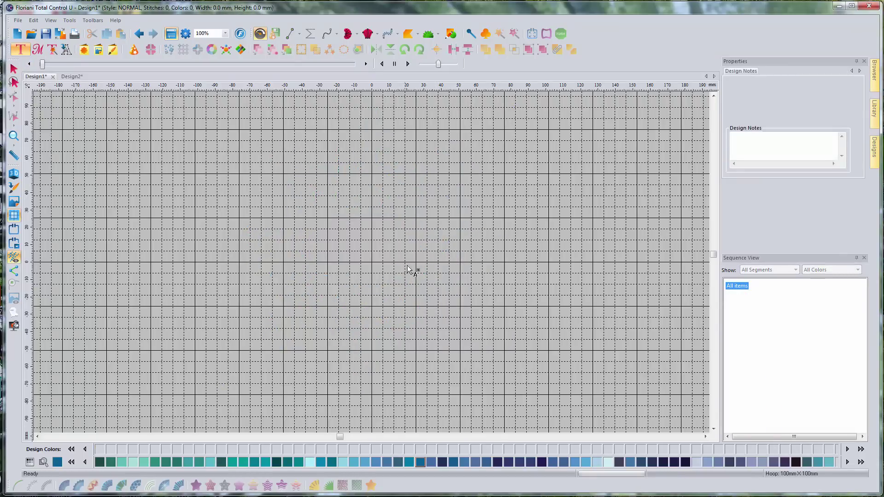
{"action": "left_click", "coordinate": [362, 267]}
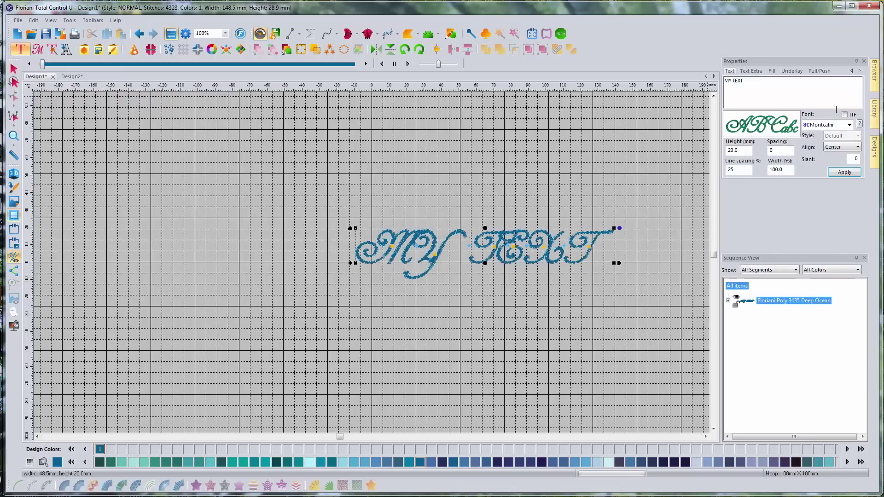
- Change the new text's font to Style 4mm, replace the placeholder with "Meadow", and apply the text properties
{"action": "left_click", "coordinate": [850, 125]}
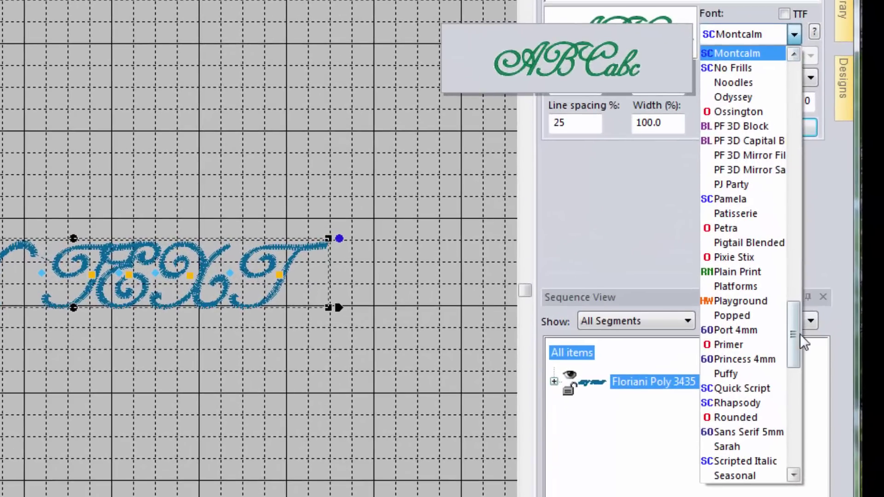
{"action": "left_click_drag", "start_coordinate": [800, 333], "coordinate": [792, 403]}
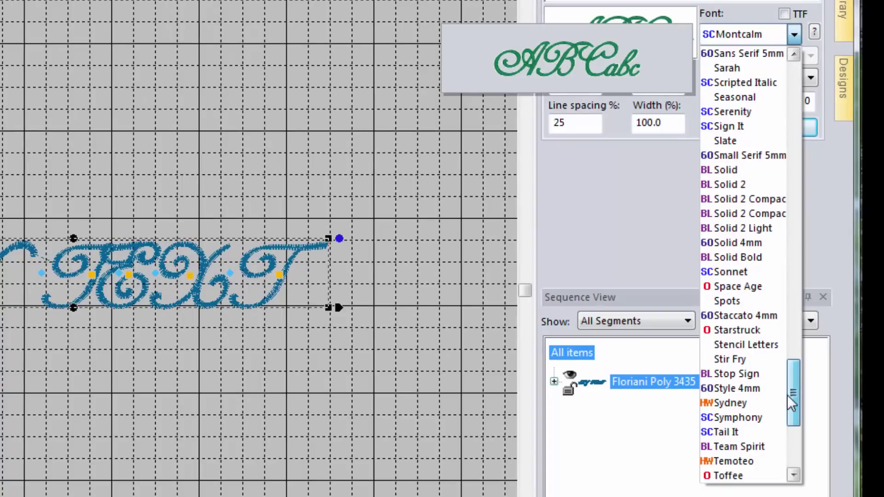
{"action": "left_click", "coordinate": [733, 390]}
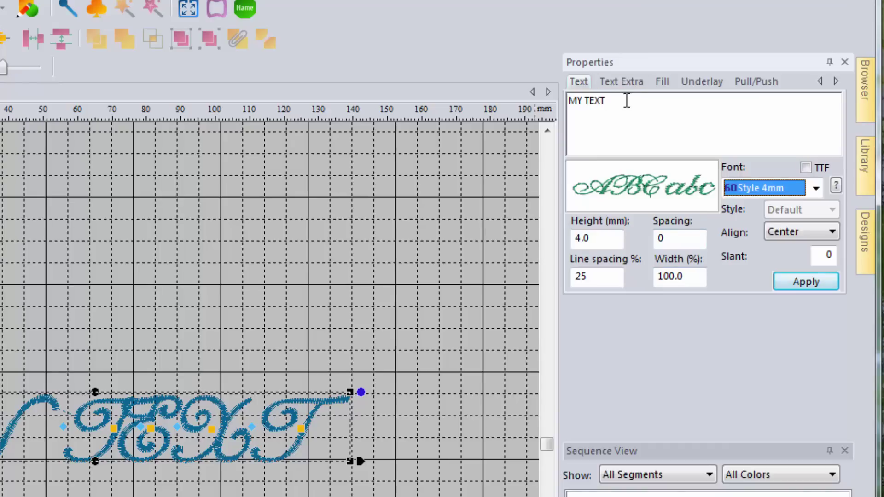
{"action": "left_click", "coordinate": [626, 101]}
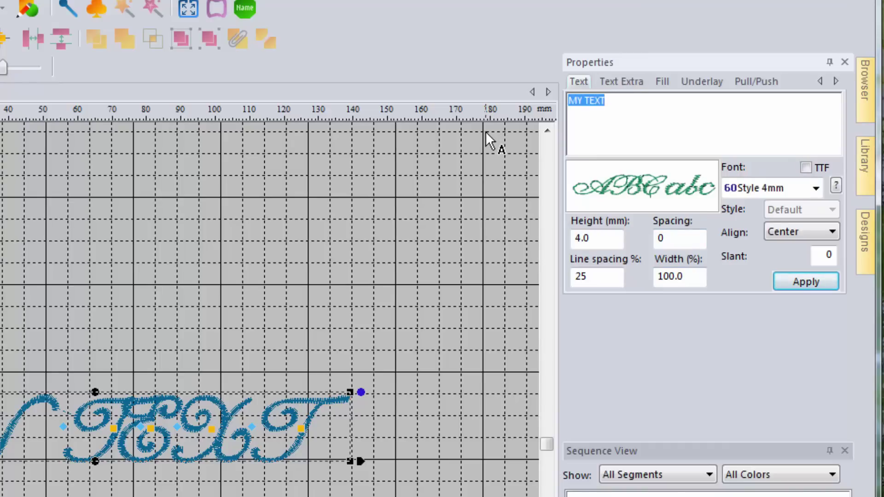
{"action": "type", "text": "Meadow"}
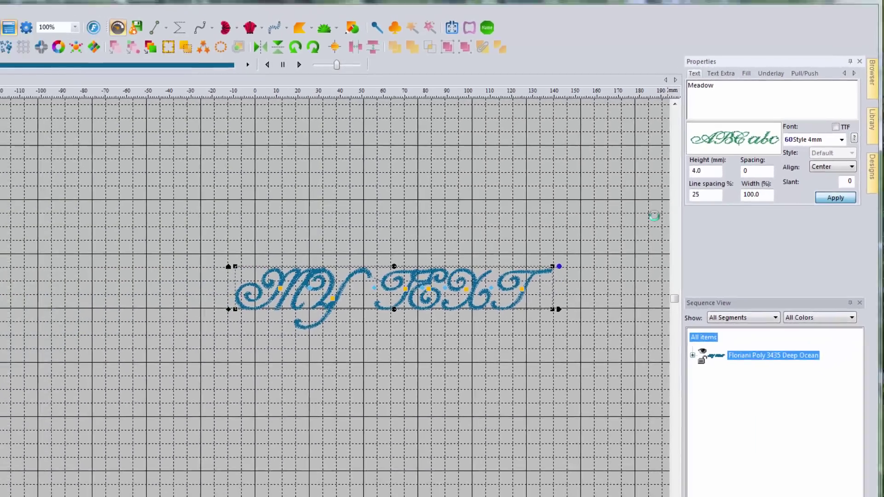
{"action": "left_click", "coordinate": [806, 281]}
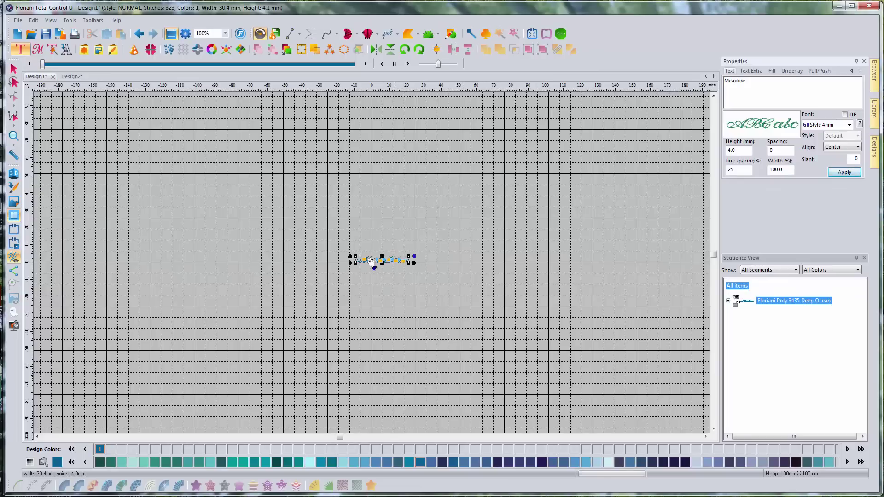
- Select the small Meadow text, copy it, and paste a duplicate in place
{"action": "left_click", "coordinate": [14, 69]}
{"action": "left_click", "coordinate": [383, 262]}
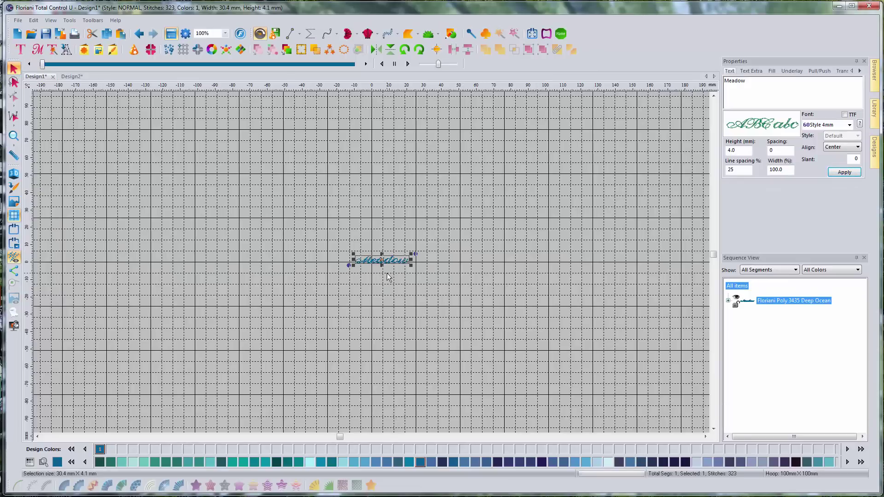
{"action": "scroll", "coordinate": [383, 263], "scroll_direction": "up", "scroll_amount": 1}
{"action": "scroll", "coordinate": [387, 267], "scroll_direction": "up", "scroll_amount": 1}
{"action": "scroll", "coordinate": [419, 273], "scroll_direction": "down", "scroll_amount": 1}
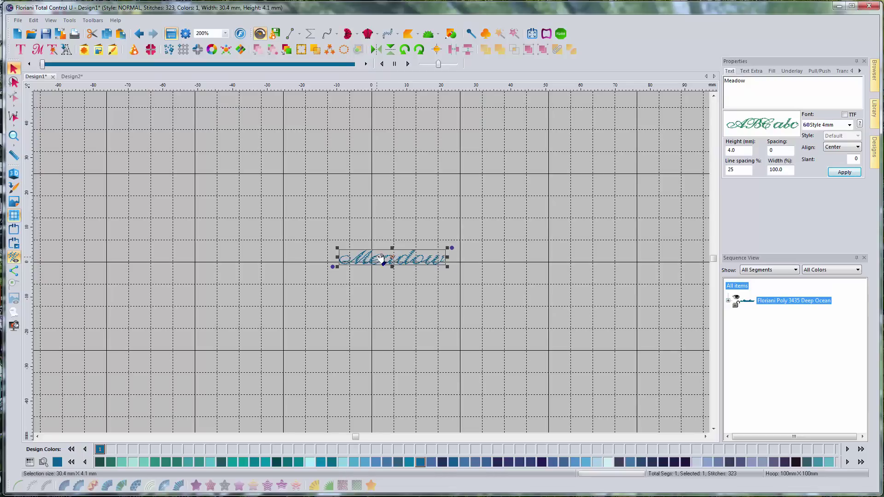
{"action": "right_click", "coordinate": [376, 256]}
{"action": "left_click", "coordinate": [381, 270]}
{"action": "right_click", "coordinate": [364, 258]}
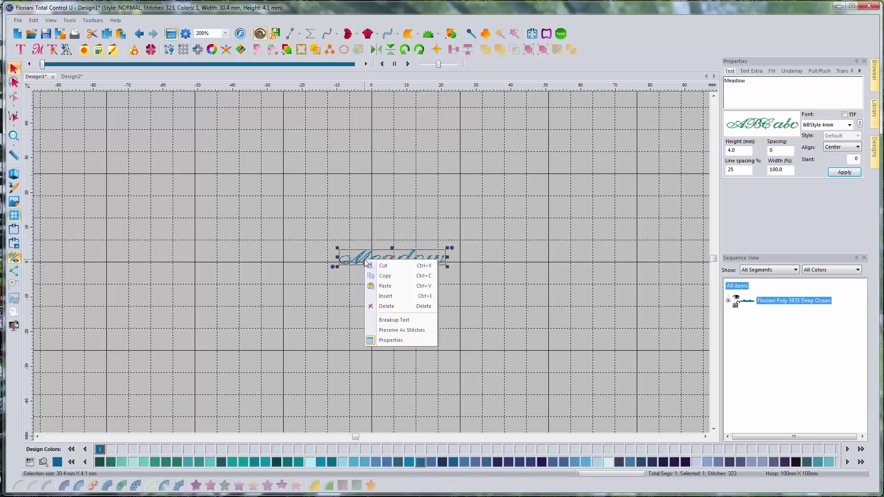
{"action": "left_click", "coordinate": [404, 287]}
- Move the small Meadow duplicate directly below the original, flip it vertically to form a mirror image, and deselect it
{"action": "mouse_move", "coordinate": [407, 260]}
{"action": "left_mouse_down"}
{"action": "mouse_move", "coordinate": [410, 284]}
{"action": "mouse_move", "coordinate": [412, 276]}
{"action": "left_mouse_up"}
{"action": "left_click", "coordinate": [394, 36]}
{"action": "left_click", "coordinate": [490, 274]}
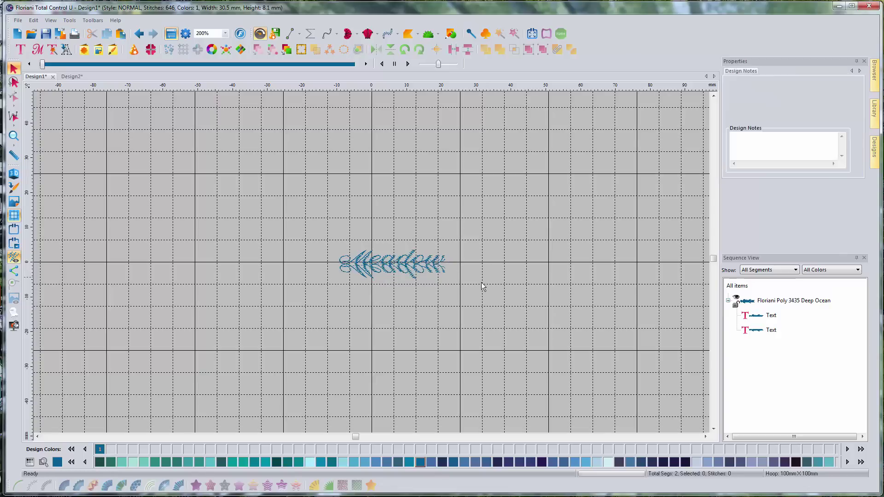
- Left-align the small Meadow text with its mirrored copy, then clear the selection
{"action": "left_click_drag", "start_coordinate": [347, 214], "coordinate": [507, 325]}
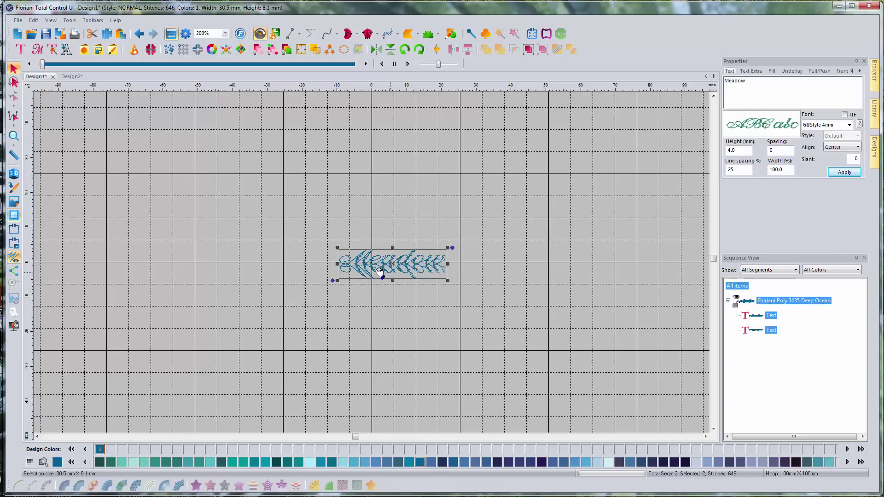
{"action": "left_click", "coordinate": [436, 49]}
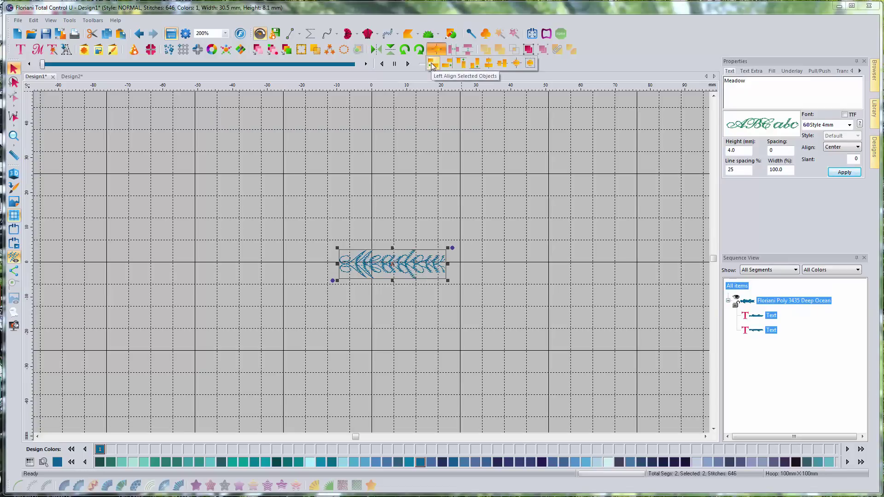
{"action": "left_click", "coordinate": [432, 63]}
{"action": "left_click", "coordinate": [486, 273]}
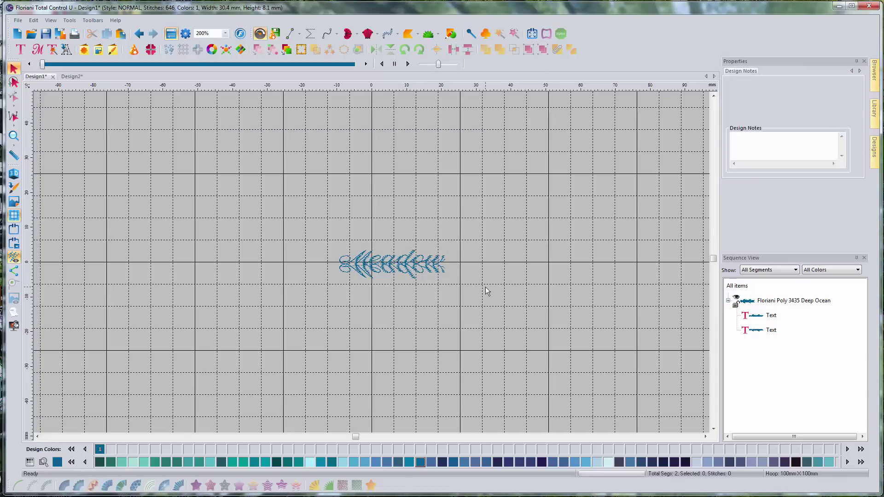
- Set up a circle template for both Meadow pieces with 8 objects, a 180 design angle and a 30 mm circle width, and refresh the preview
{"action": "left_click_drag", "start_coordinate": [305, 214], "coordinate": [515, 317]}
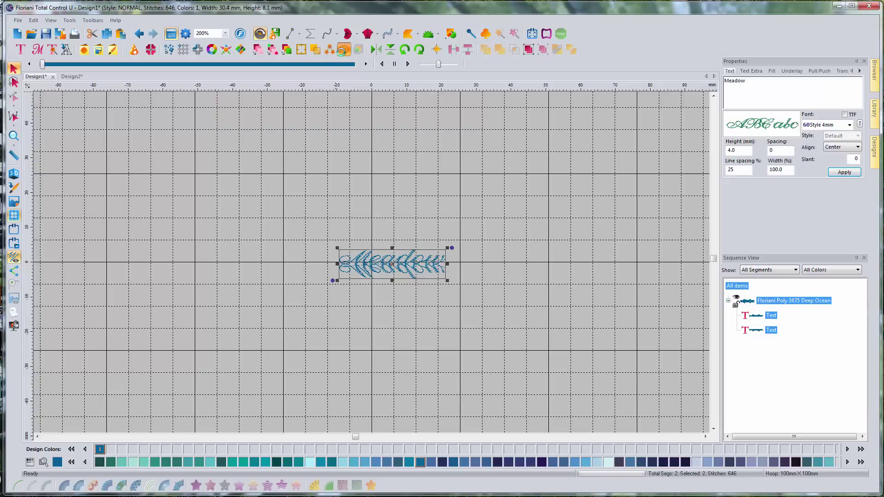
{"action": "left_click", "coordinate": [343, 49]}
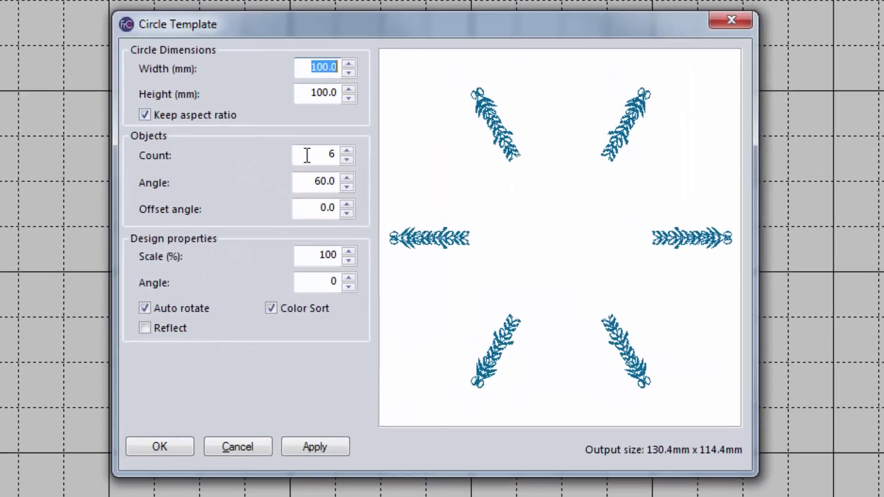
{"action": "left_click_drag", "start_coordinate": [384, 195], "coordinate": [413, 197]}
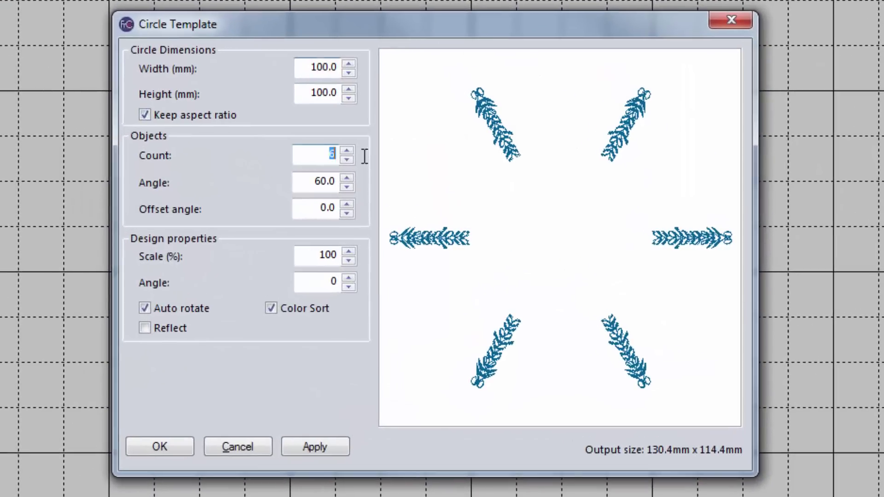
{"action": "type", "text": "8"}
{"action": "left_click_drag", "start_coordinate": [322, 282], "coordinate": [426, 285]}
{"action": "type", "text": "180"}
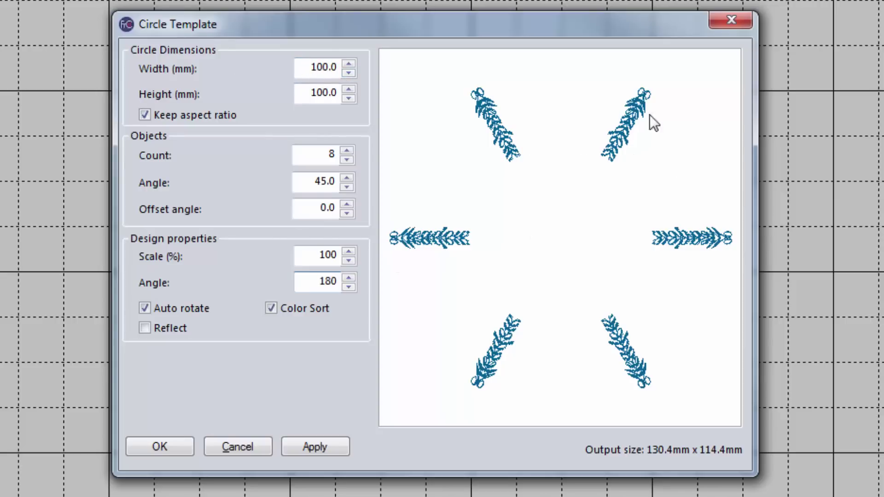
{"action": "double_click", "coordinate": [310, 69]}
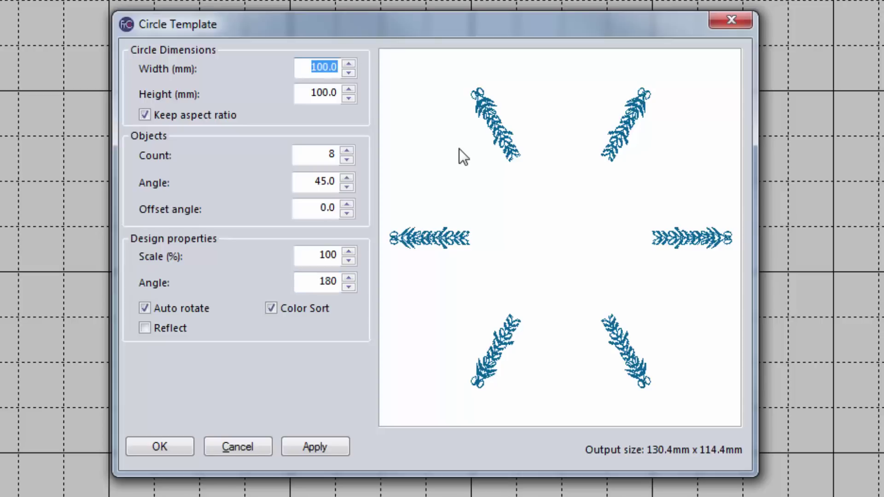
{"action": "type", "text": "30"}
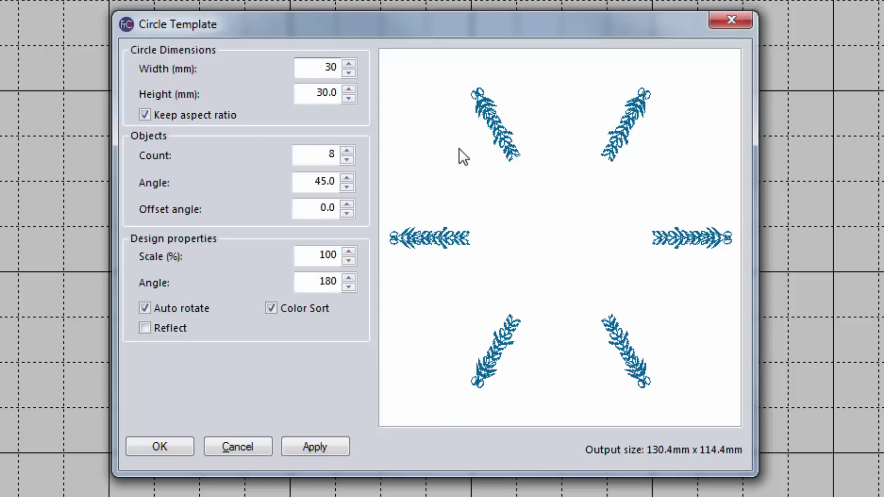
{"action": "left_click", "coordinate": [339, 447]}
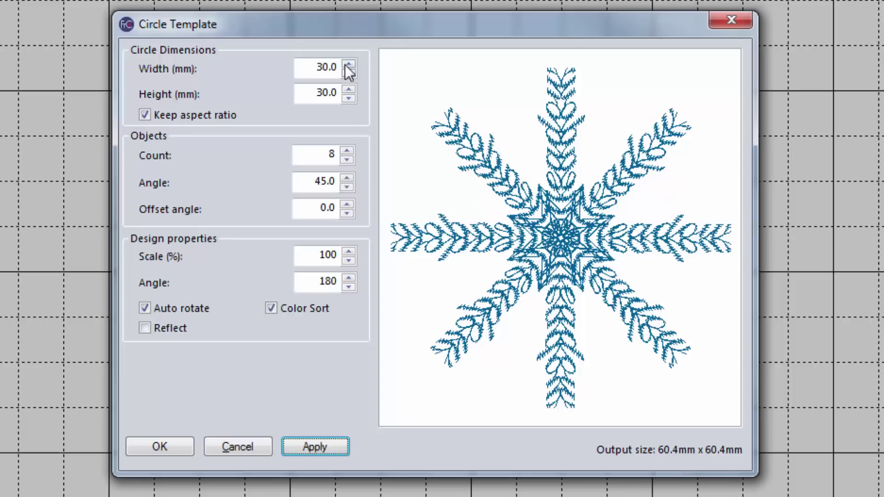
- Try circle widths of 40 mm and 35 mm in the template preview, returning the width to 30 mm
{"action": "left_click_drag", "start_coordinate": [302, 63], "coordinate": [377, 63]}
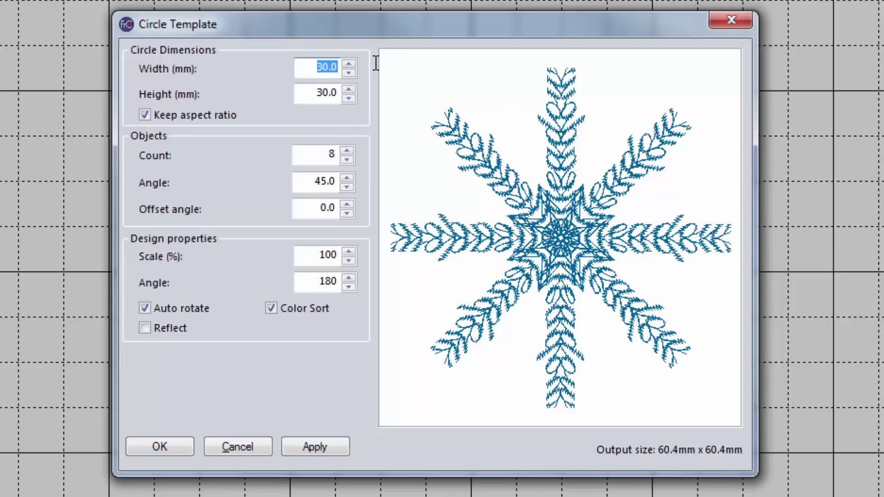
{"action": "type", "text": "40"}
{"action": "left_click", "coordinate": [324, 439]}
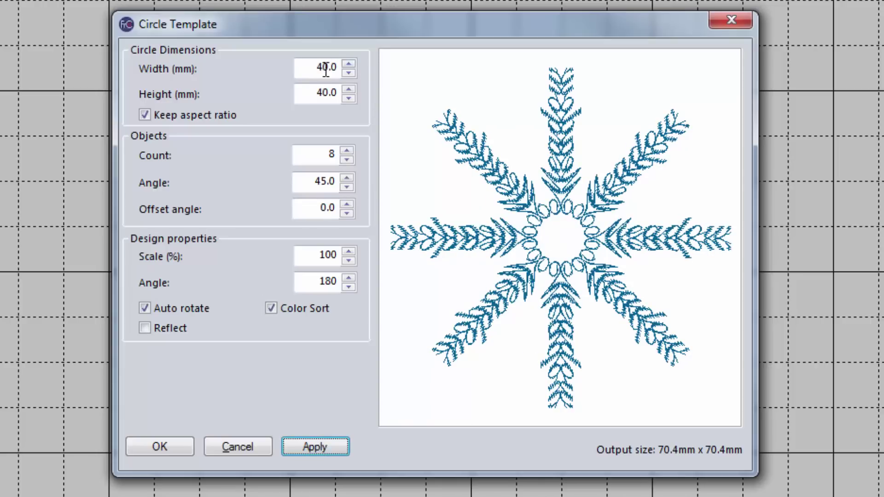
{"action": "left_click_drag", "start_coordinate": [317, 68], "coordinate": [369, 75]}
{"action": "type", "text": "35"}
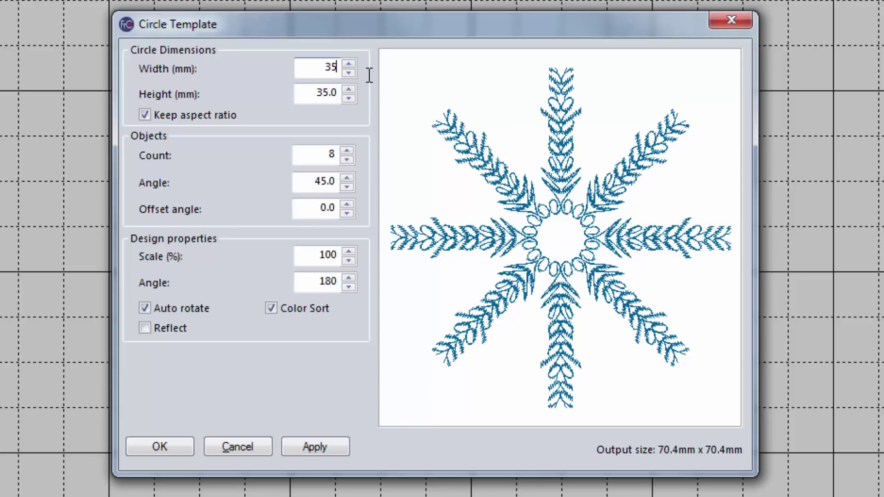
{"action": "left_click", "coordinate": [338, 453]}
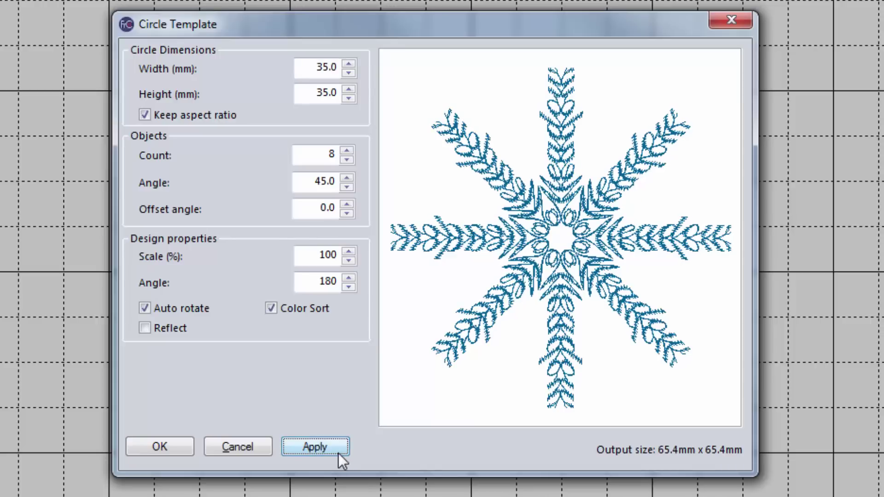
{"action": "left_click_drag", "start_coordinate": [317, 68], "coordinate": [395, 67]}
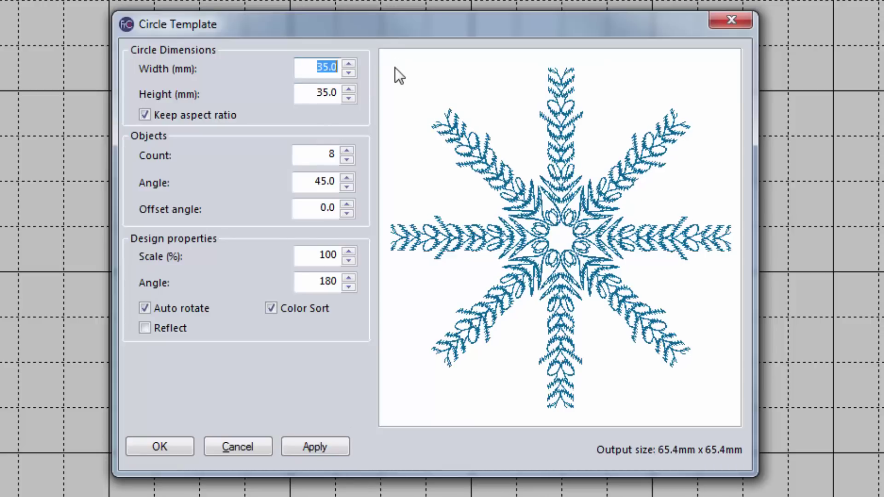
{"action": "type", "text": "30"}
{"action": "left_click", "coordinate": [337, 450]}
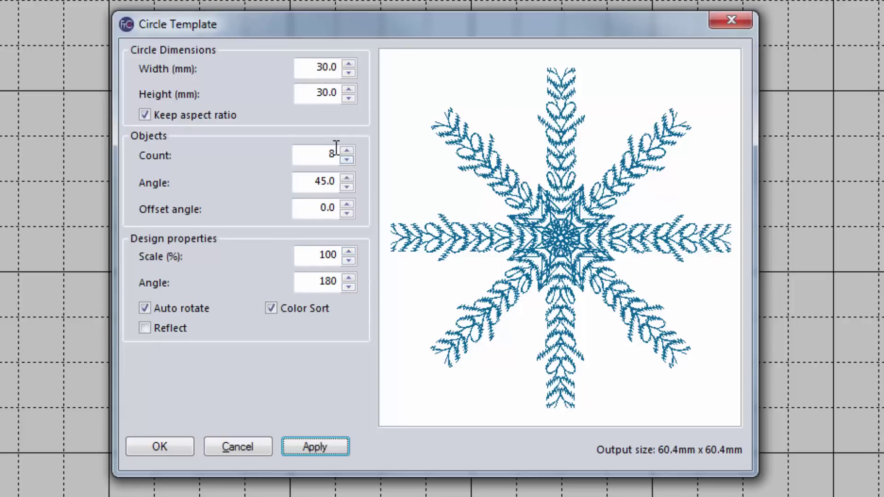
- Preview the snowflake with object counts of 9, 10, 7 and 6, returning the count to 8
{"action": "left_click", "coordinate": [353, 151]}
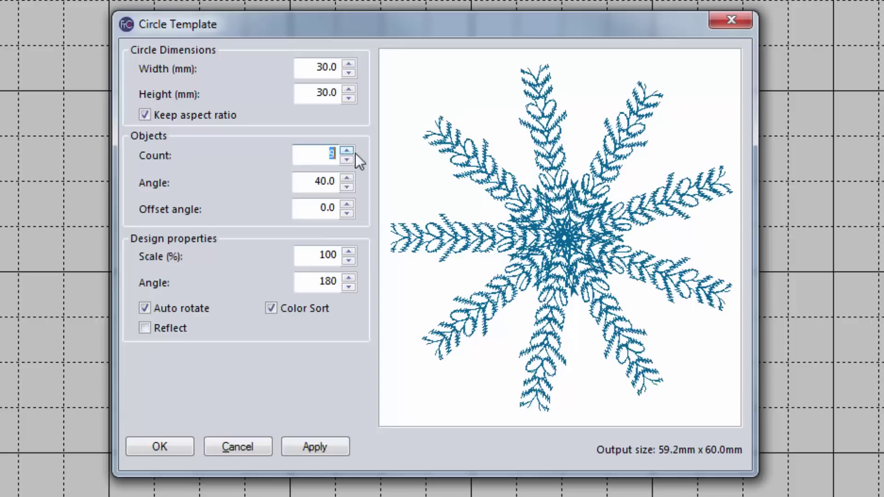
{"action": "left_click", "coordinate": [353, 151]}
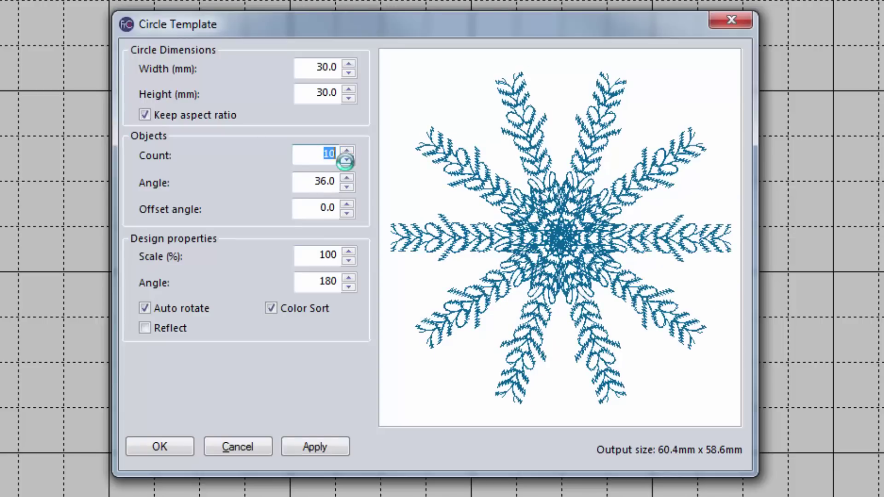
{"action": "left_click", "coordinate": [346, 161]}
{"action": "left_click", "coordinate": [346, 161]}
{"action": "left_click", "coordinate": [346, 161]}
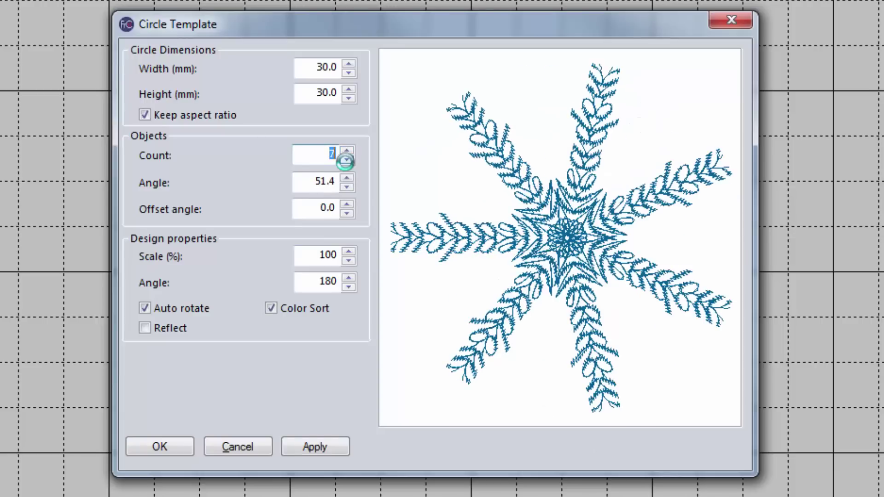
{"action": "left_click", "coordinate": [345, 161]}
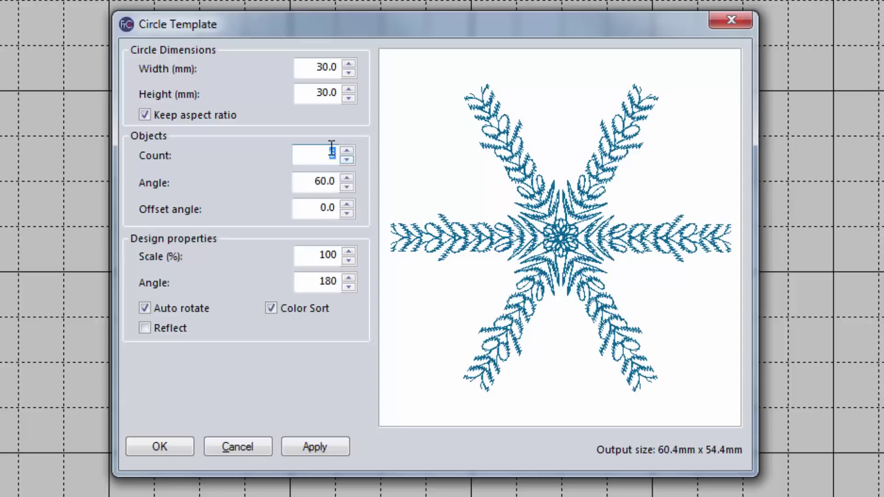
{"action": "left_click", "coordinate": [347, 150]}
{"action": "left_click", "coordinate": [347, 150]}
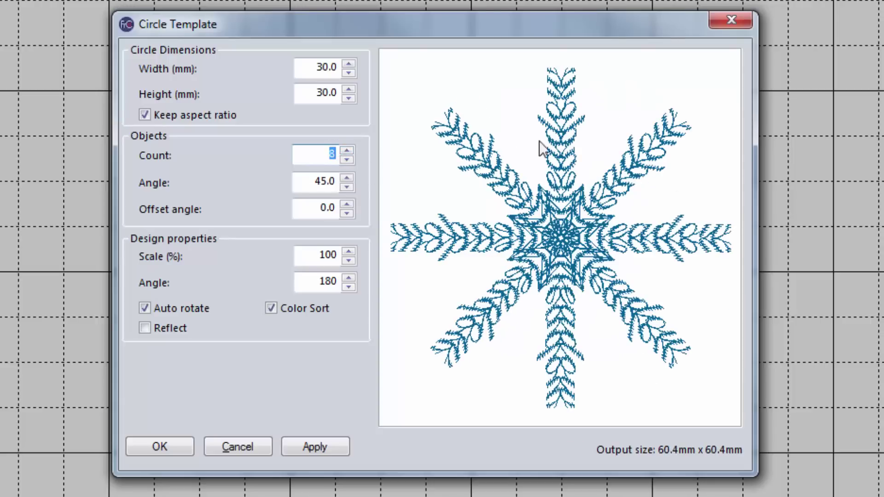
- Accept the circle template to create the eight-armed snowflake and toggle the 3D stitch display
{"action": "left_click", "coordinate": [150, 451]}
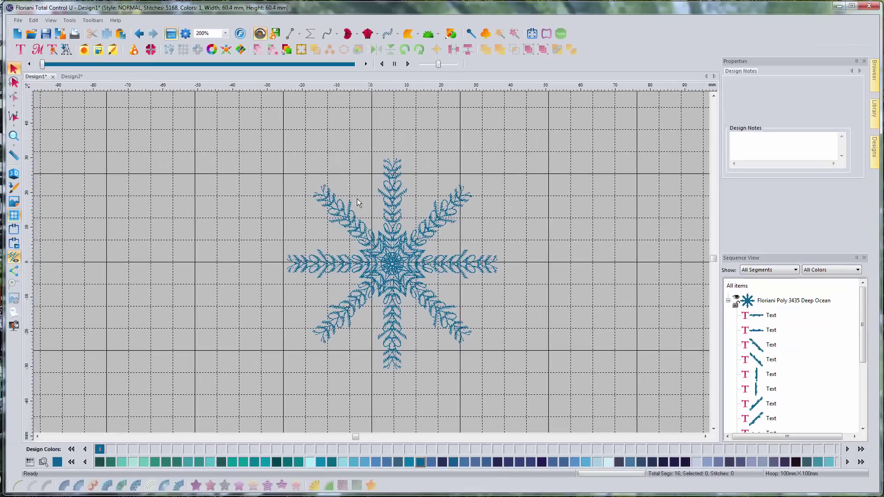
{"action": "left_click", "coordinate": [14, 174]}
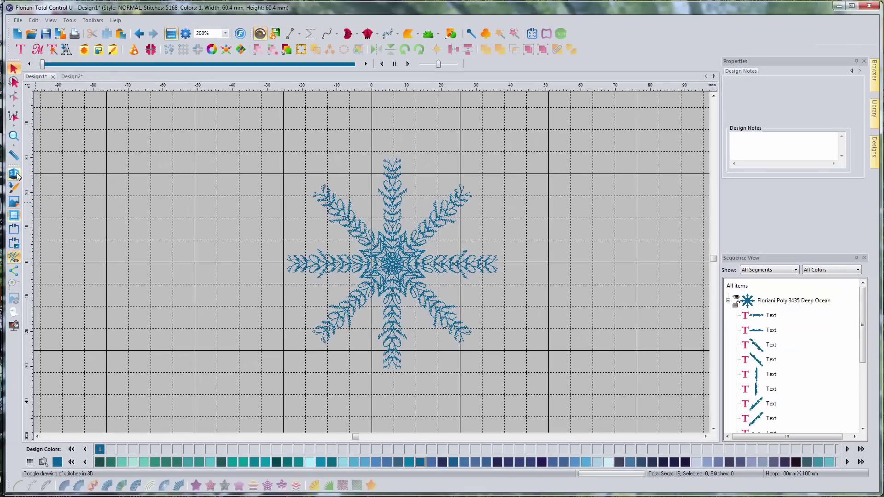